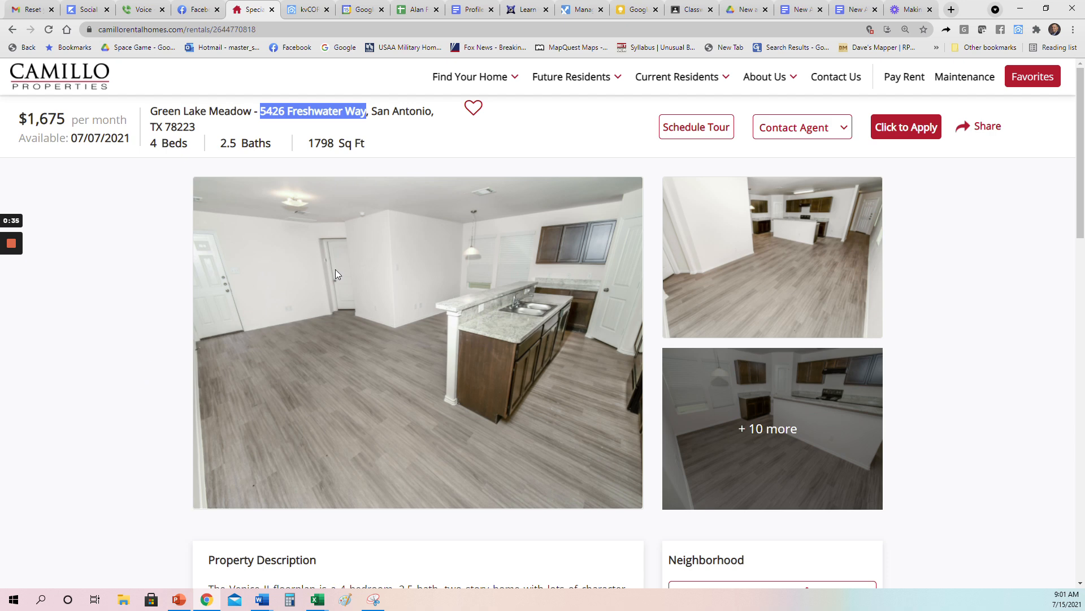
pyautogui.click(803, 424)
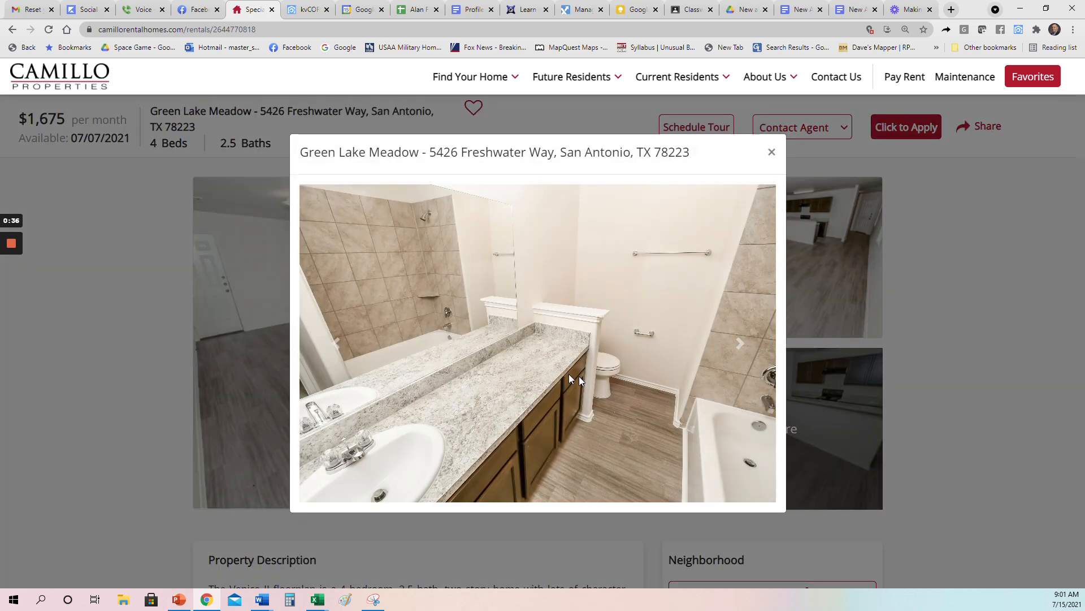
# Step: Page through the kitchen, floor-plan and living-room photos, then open the living-room photo's context menu
pyautogui.click(336, 346)
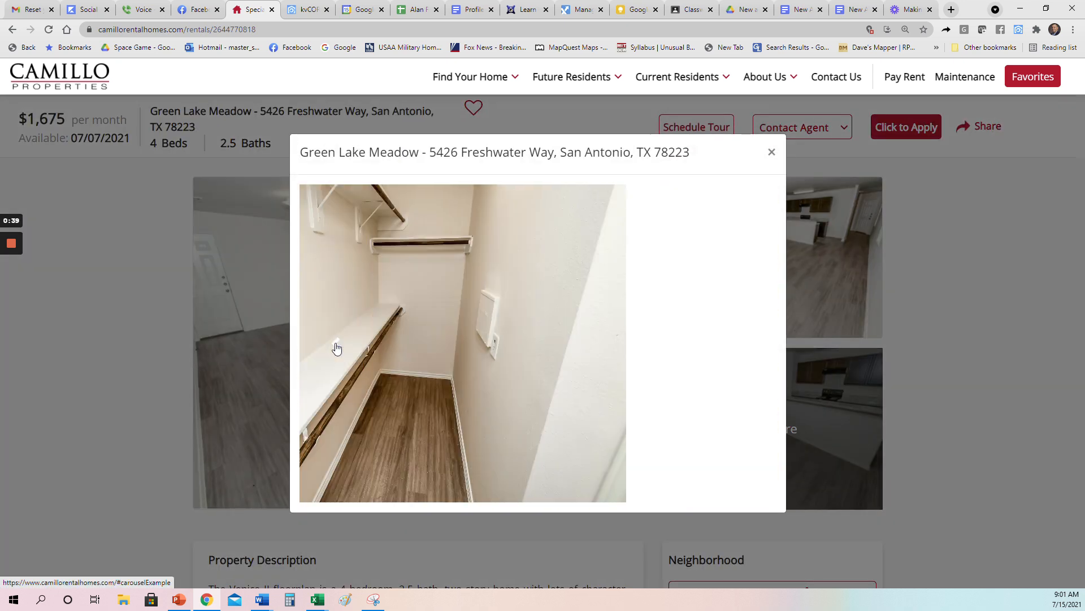
pyautogui.click(335, 346)
pyautogui.click(336, 346)
pyautogui.click(336, 347)
pyautogui.click(336, 347)
pyautogui.click(336, 347)
pyautogui.click(336, 348)
pyautogui.click(336, 348)
pyautogui.click(336, 347)
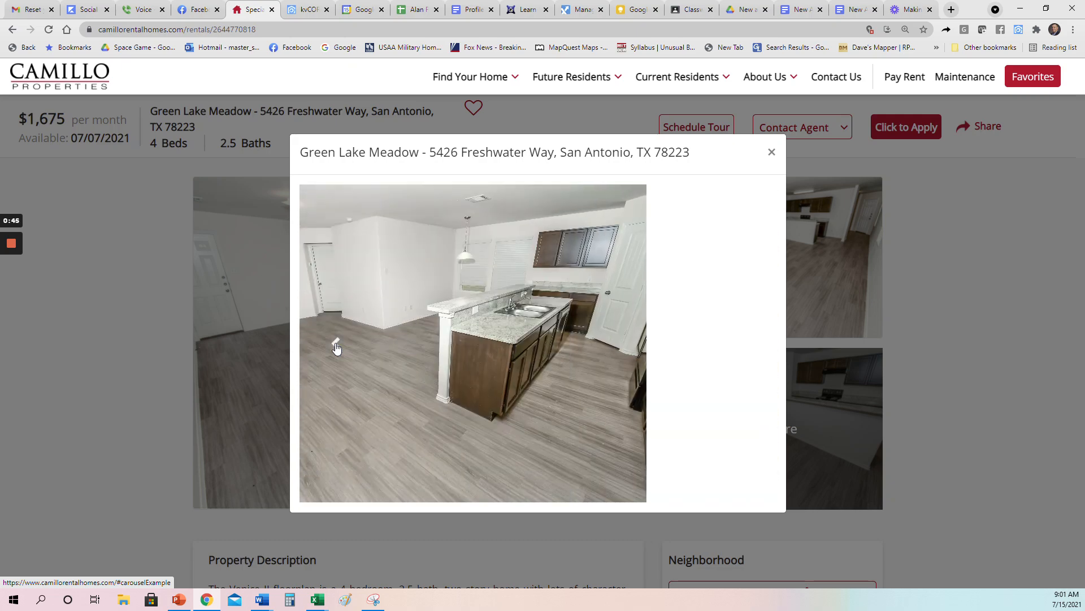
pyautogui.click(335, 347)
pyautogui.click(755, 354)
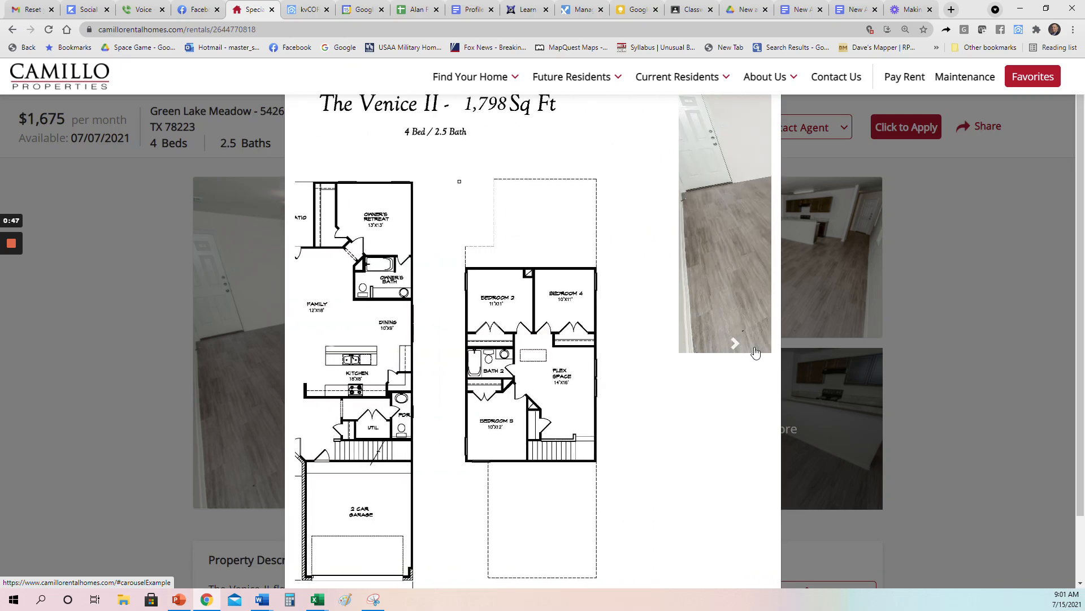
pyautogui.rightClick(483, 288)
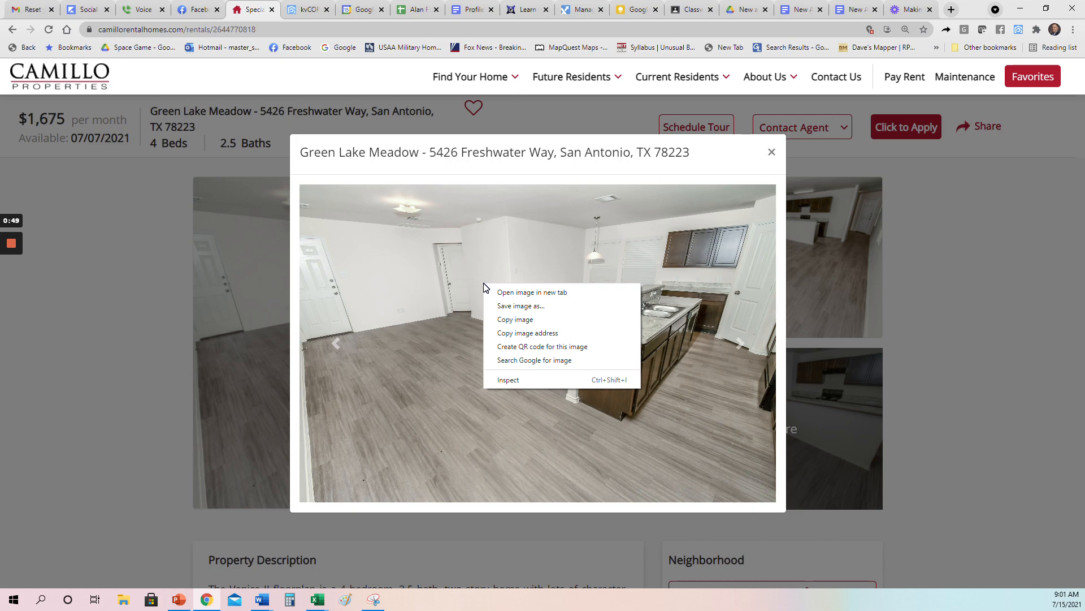
# Step: Start saving the living-room photo and create a new folder inside Postlets
pyautogui.click(520, 306)
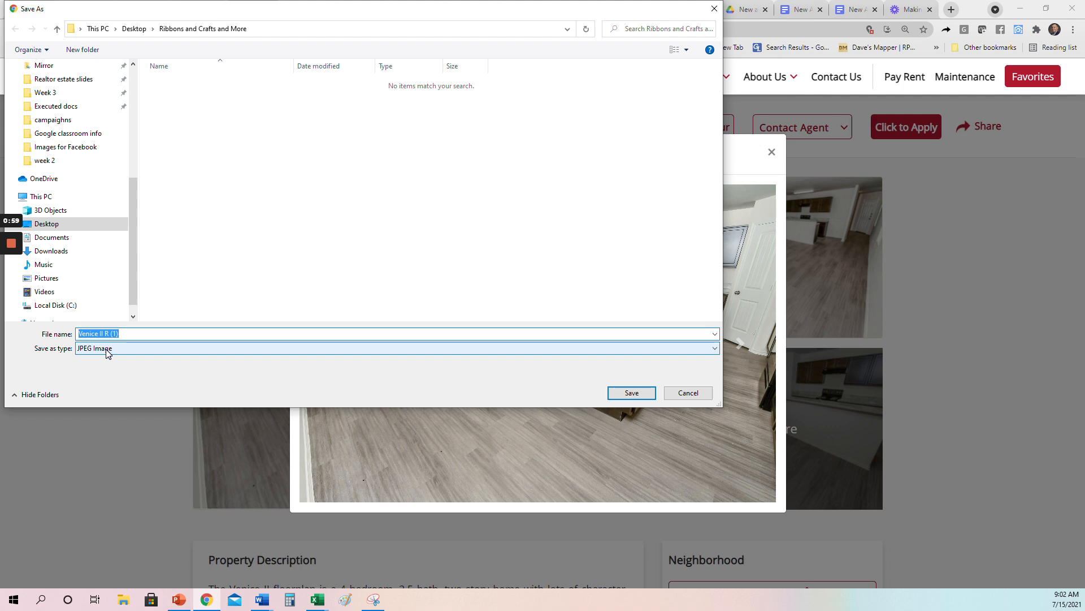
pyautogui.moveTo(131, 273); pyautogui.dragTo(138, 158)
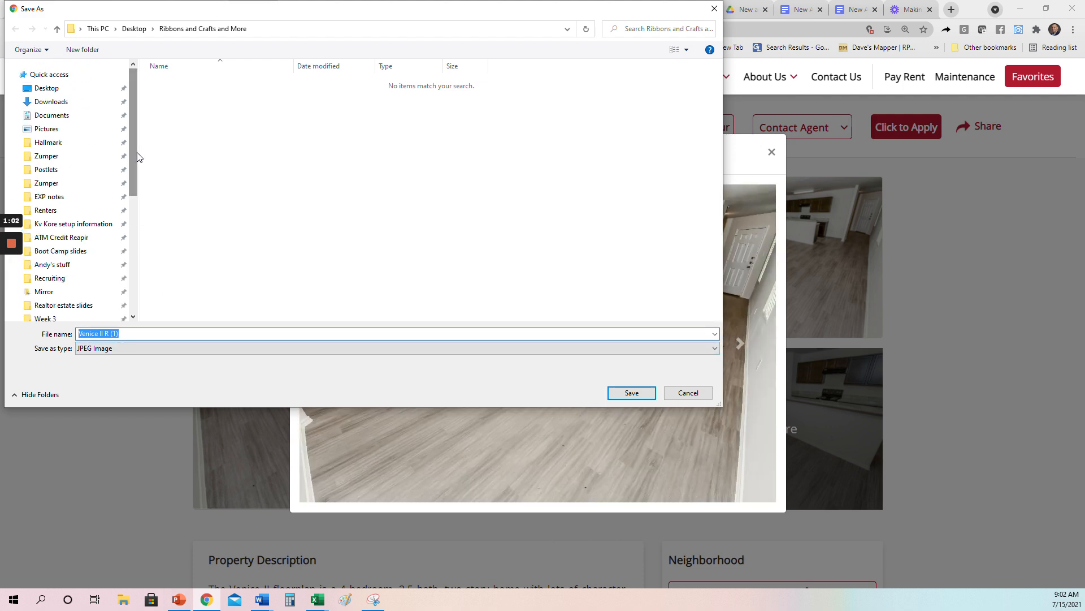
pyautogui.click(46, 169)
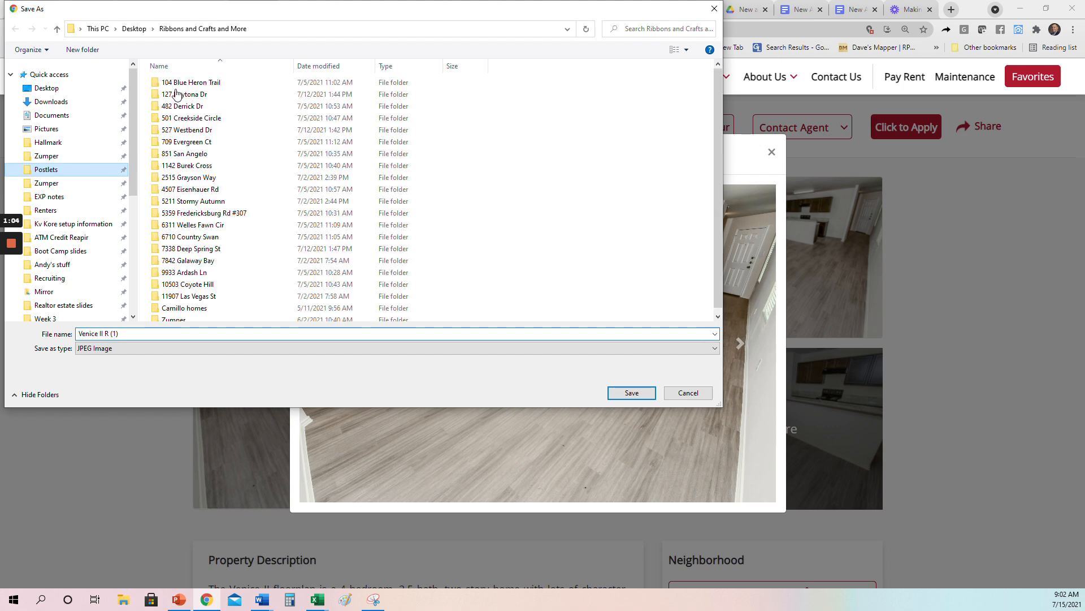
pyautogui.click(67, 51)
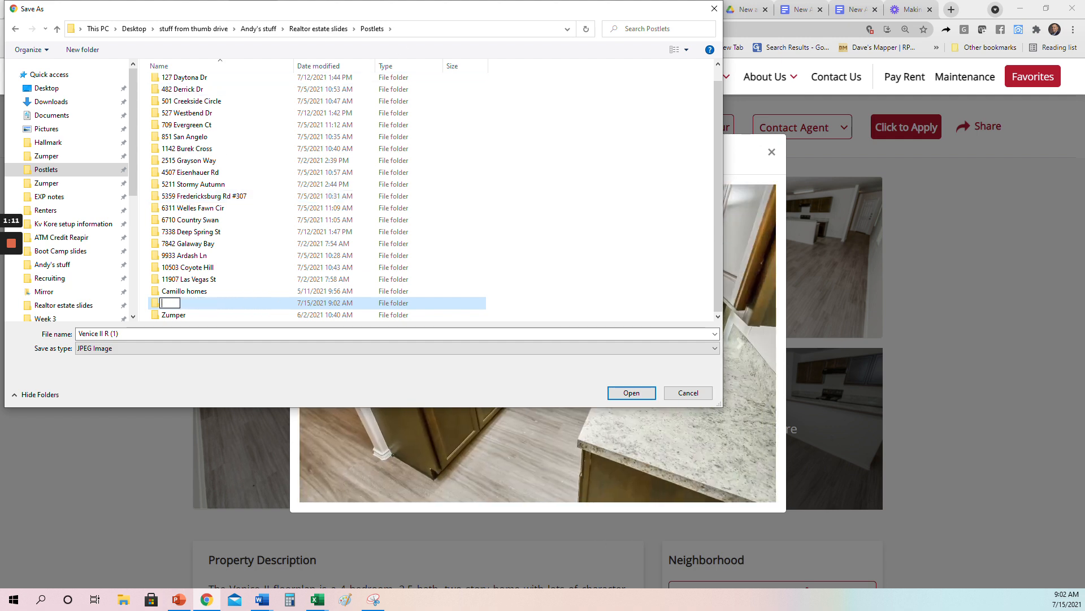
pyautogui.moveTo(312, 11); pyautogui.dragTo(394, 51)
pyautogui.click(271, 348)
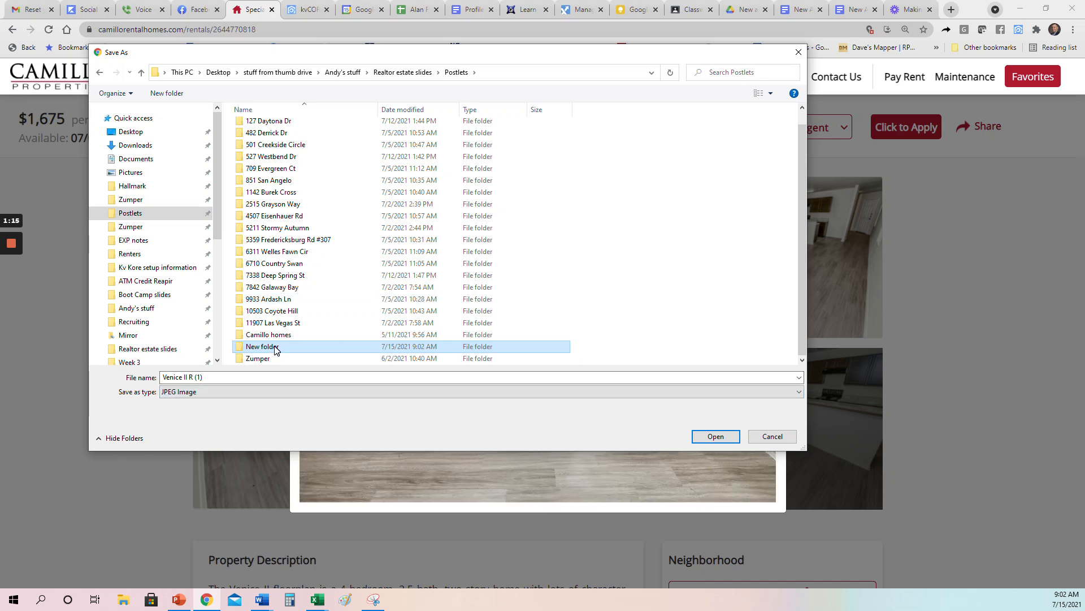
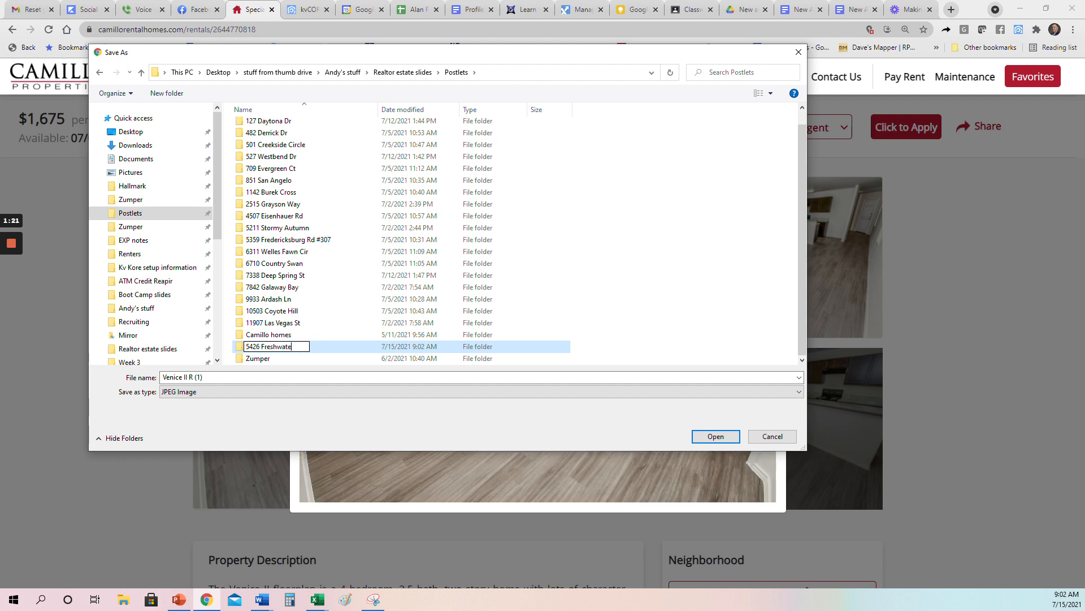
pyautogui.press('Return')
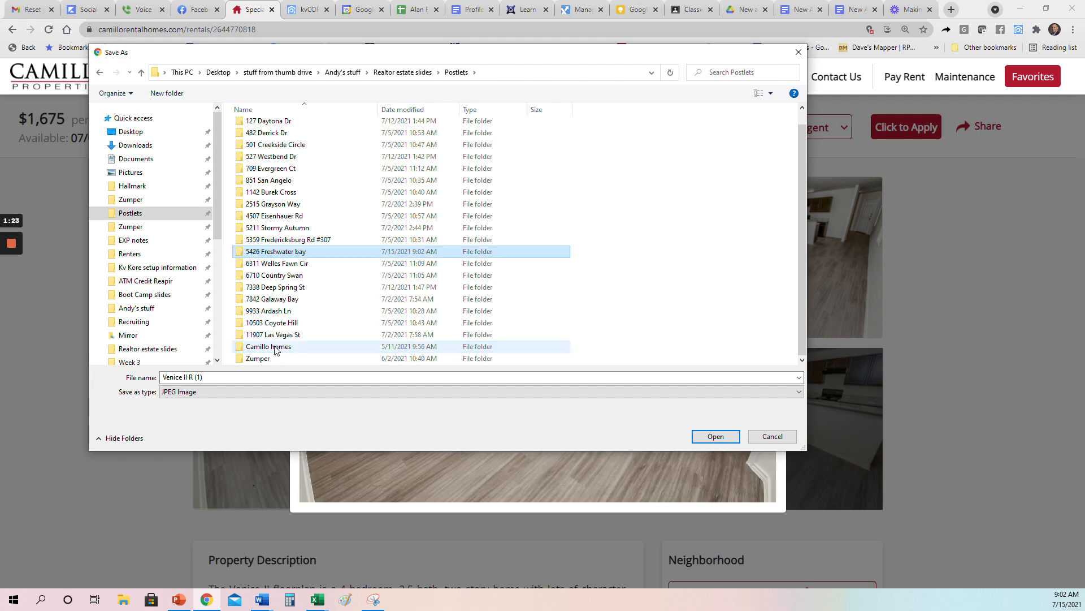
pyautogui.press('Return')
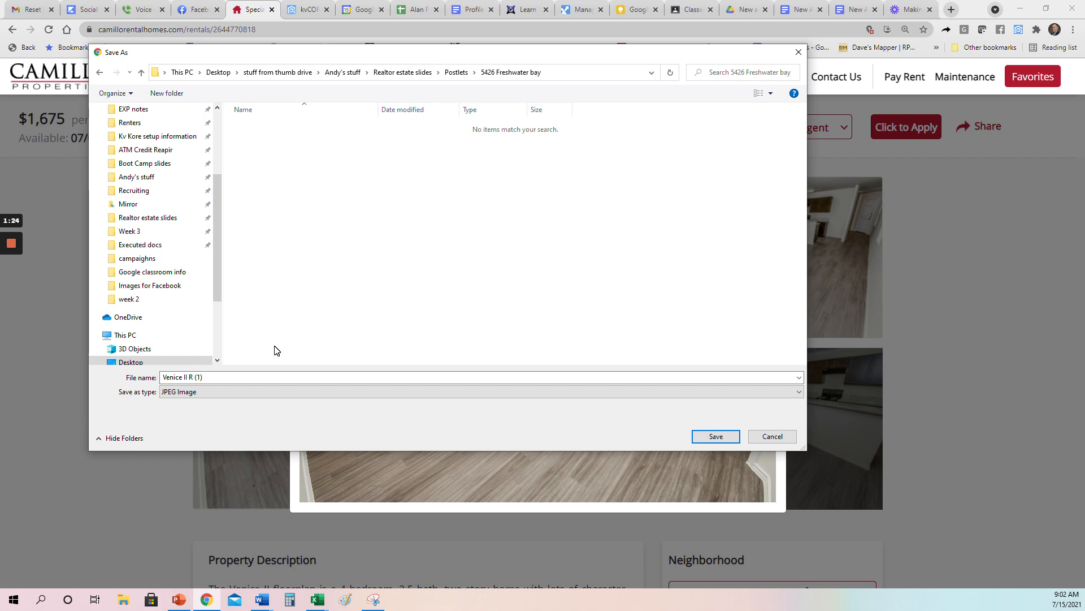
pyautogui.click(716, 436)
pyautogui.click(341, 330)
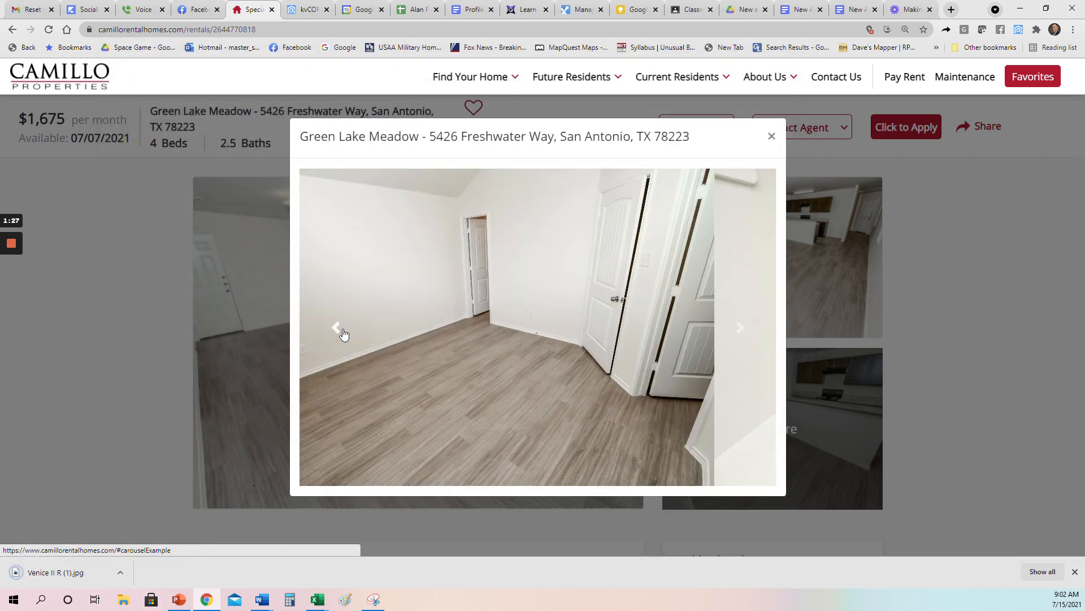
# Step: Go back through the photos to the living-room shot and save it as Venice II R (2)
pyautogui.click(342, 329)
pyautogui.click(343, 332)
pyautogui.click(343, 332)
pyautogui.click(342, 332)
pyautogui.click(343, 332)
pyautogui.click(343, 332)
pyautogui.click(342, 332)
pyautogui.click(743, 337)
pyautogui.rightClick(484, 290)
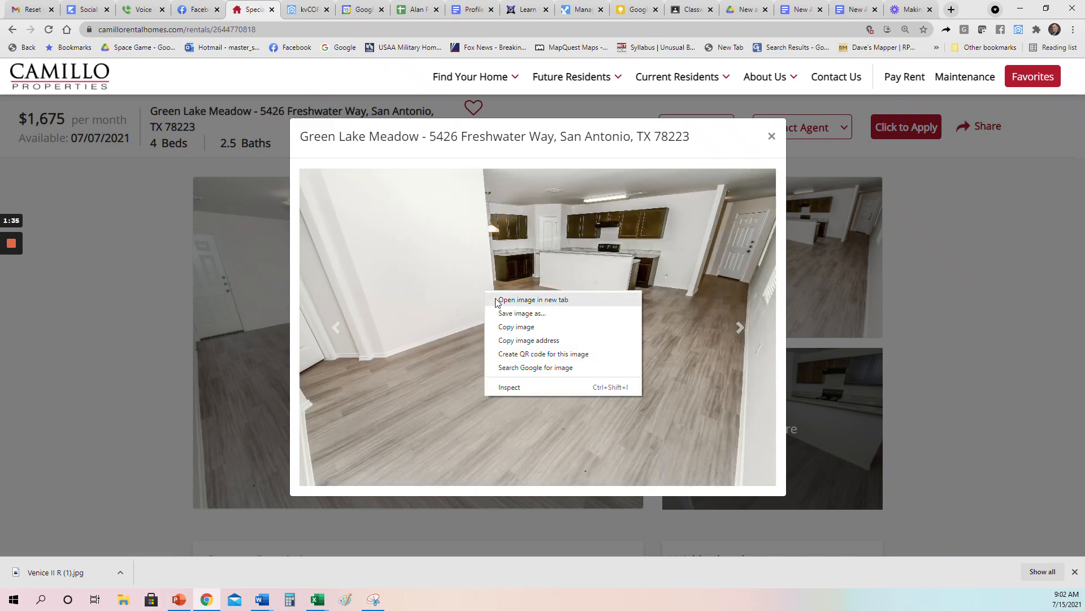
pyautogui.click(528, 311)
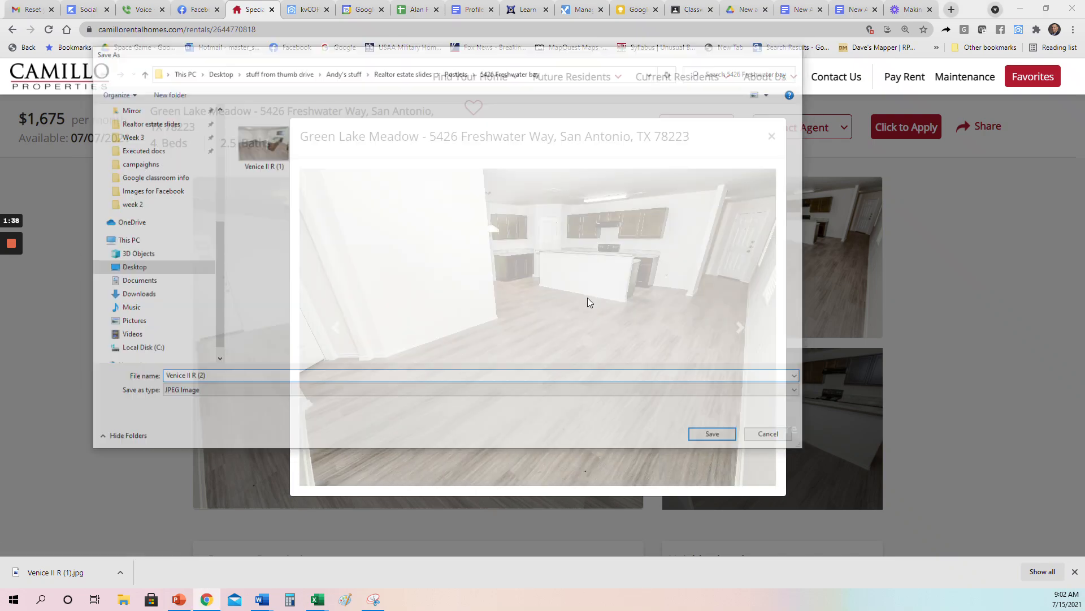
pyautogui.press('Return')
# Step: Save the next two kitchen photos to the folder
pyautogui.click(740, 327)
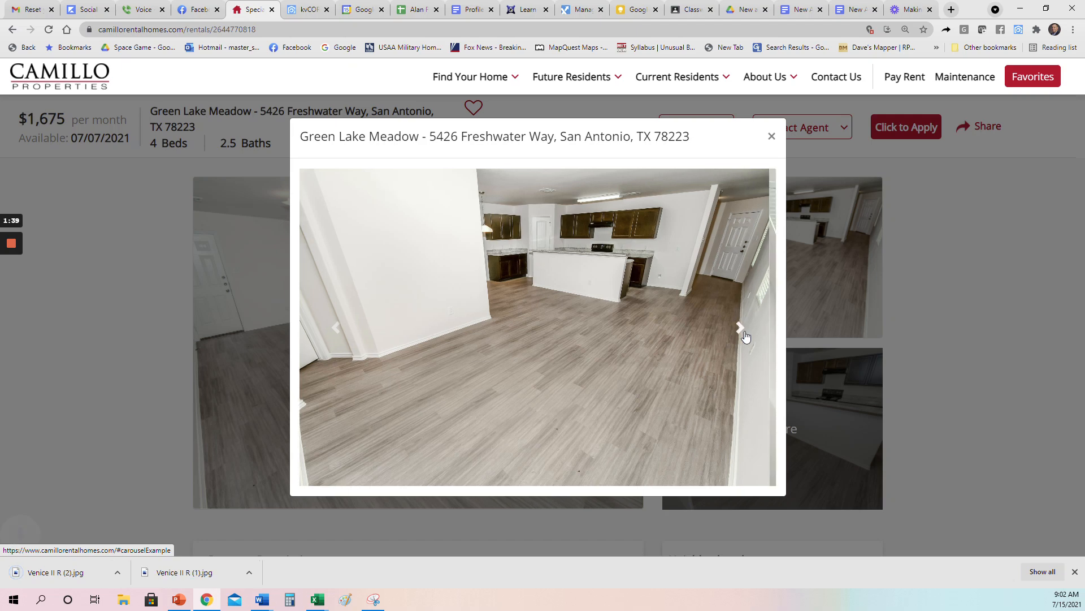
pyautogui.rightClick(499, 290)
pyautogui.click(519, 309)
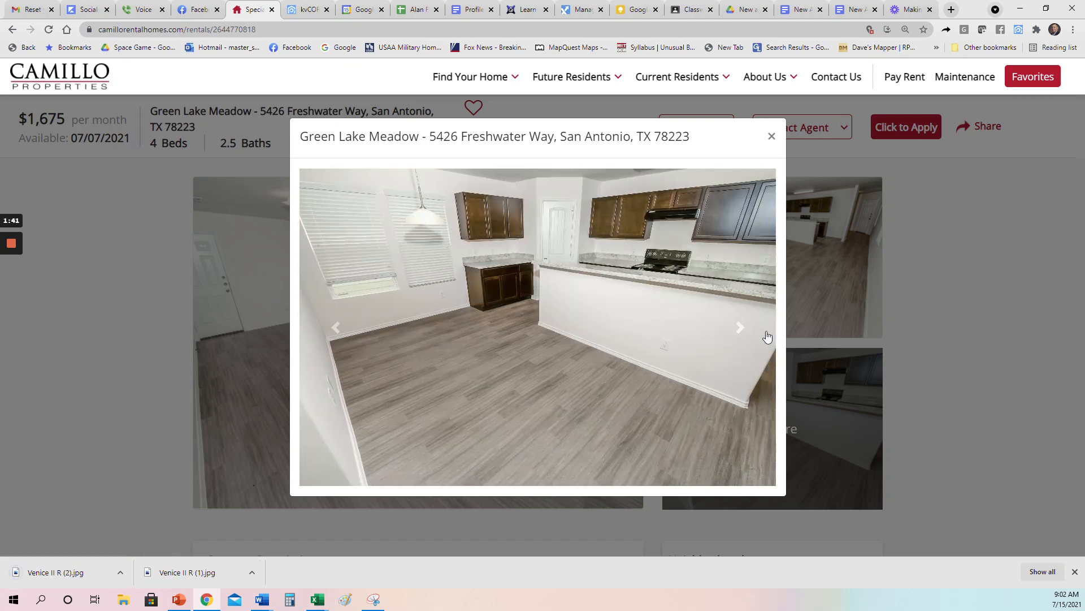
pyautogui.press('Return')
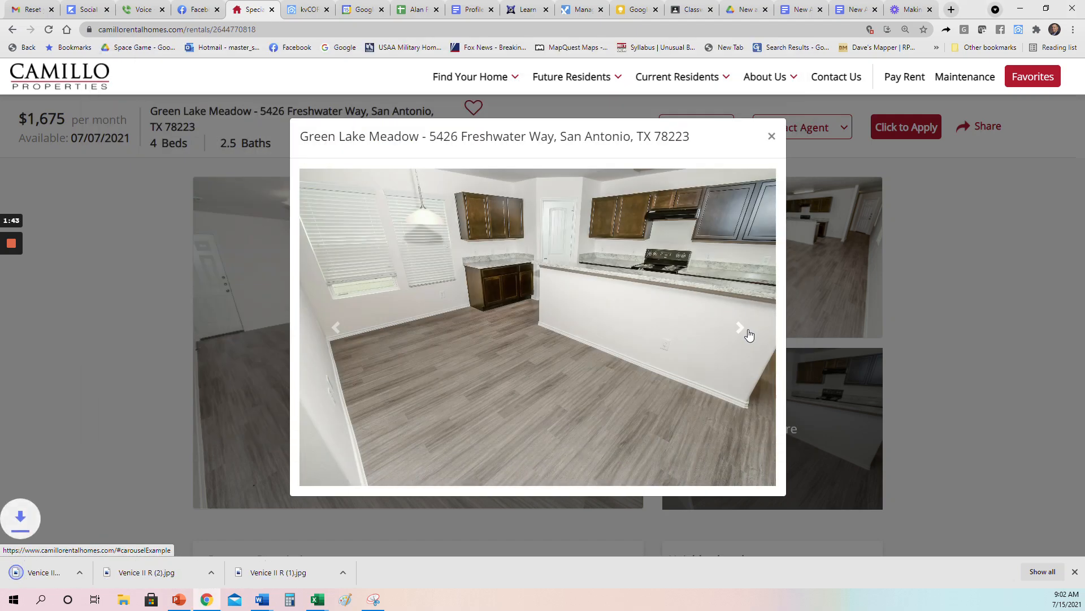
pyautogui.click(740, 327)
pyautogui.rightClick(490, 269)
pyautogui.click(509, 288)
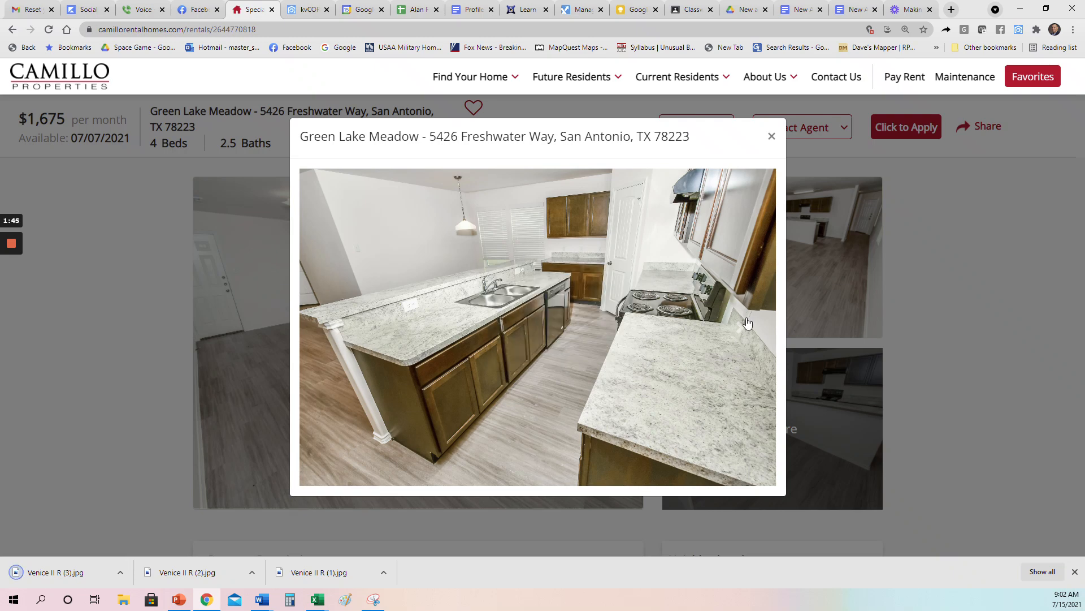
pyautogui.press('Return')
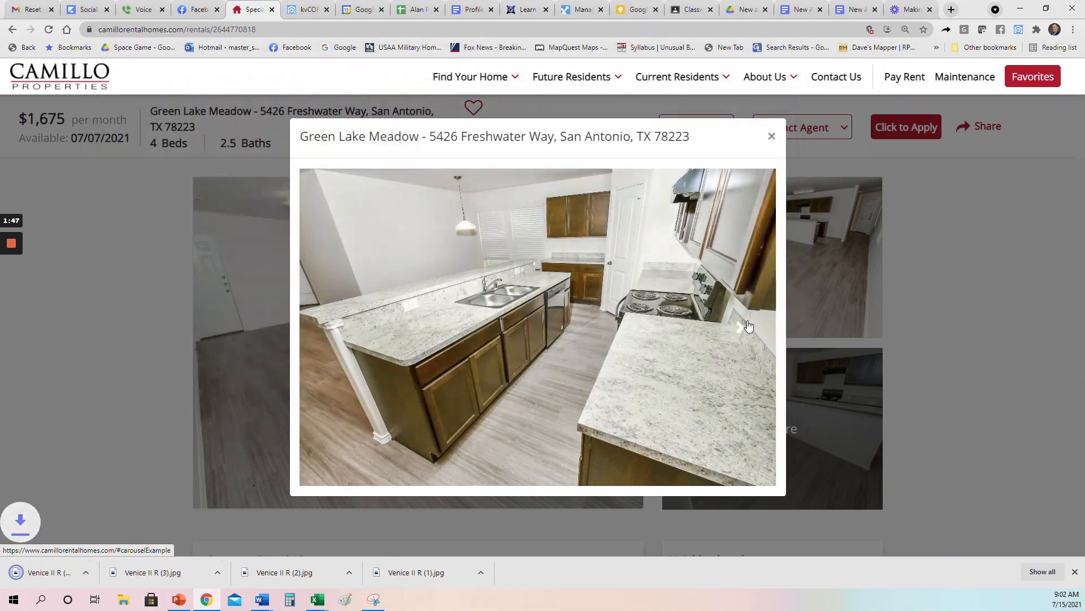
# Step: Save the following photo and the bedroom photo
pyautogui.click(745, 323)
pyautogui.rightClick(545, 270)
pyautogui.click(579, 290)
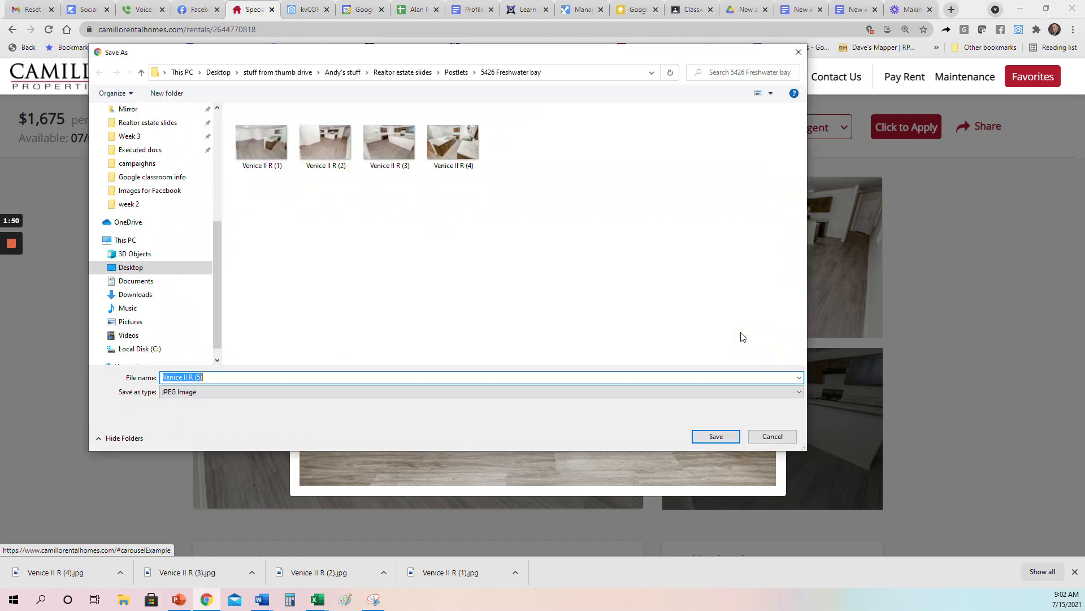
pyautogui.press('Return')
pyautogui.click(740, 328)
pyautogui.rightClick(512, 273)
pyautogui.click(536, 290)
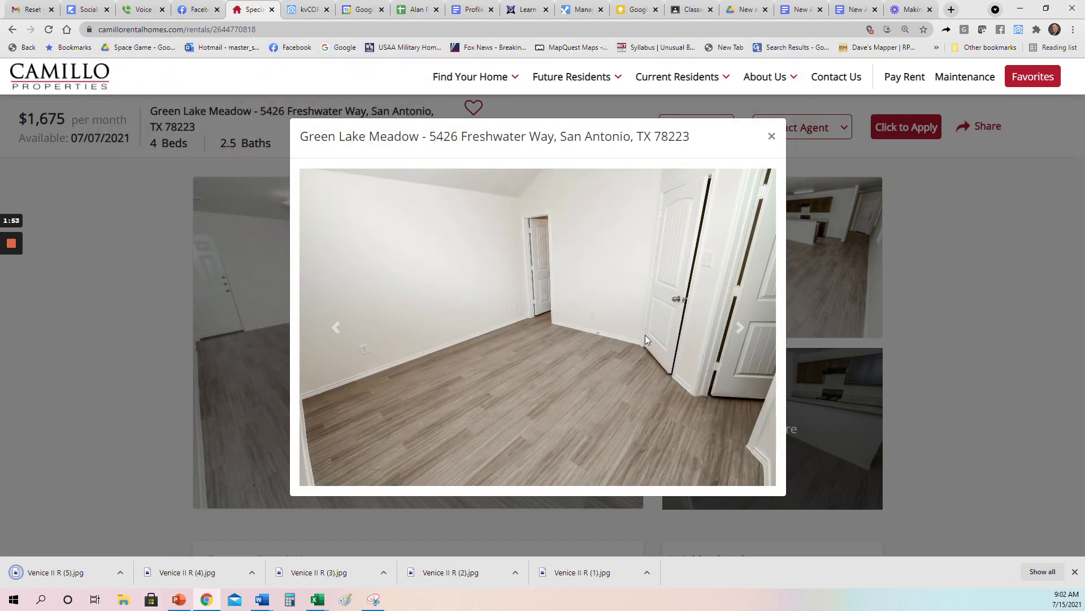
pyautogui.press('Return')
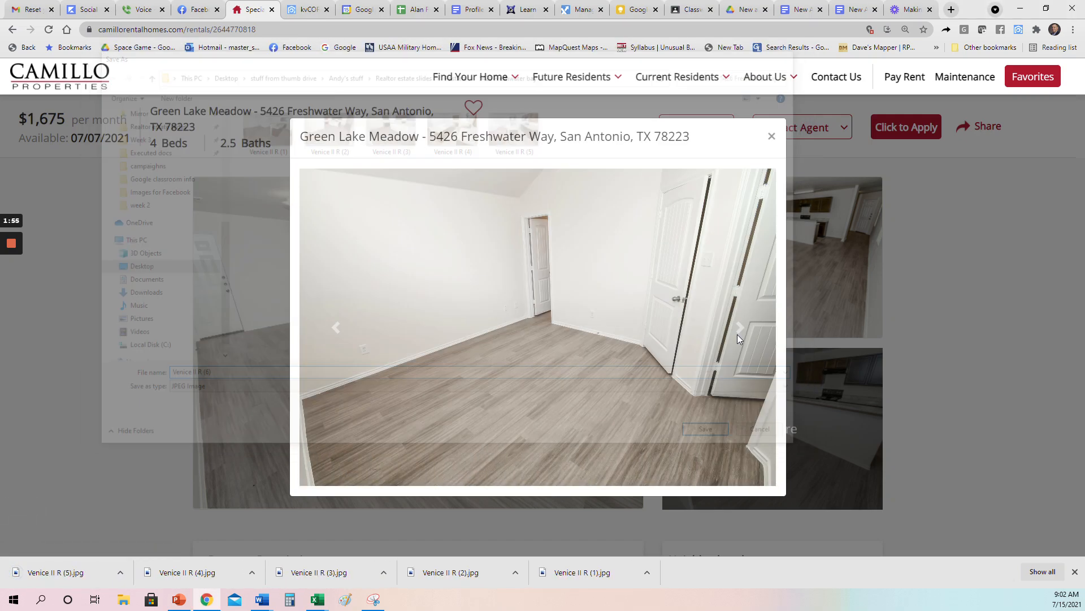
# Step: Save the closet and bathroom photos
pyautogui.click(737, 334)
pyautogui.rightClick(495, 296)
pyautogui.click(555, 322)
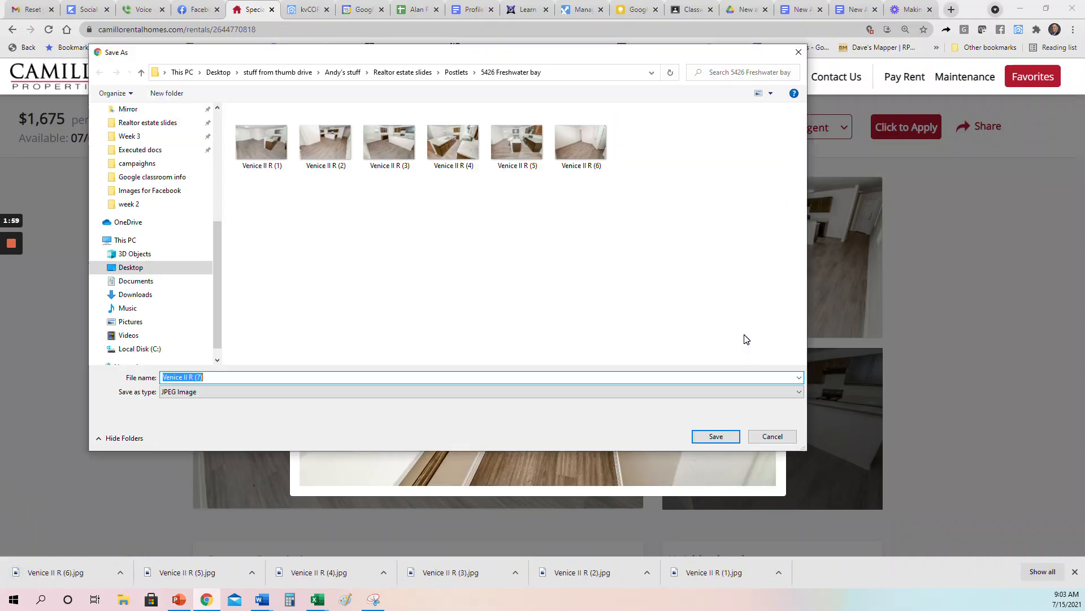
pyautogui.press('Return')
pyautogui.click(745, 338)
pyautogui.rightClick(522, 283)
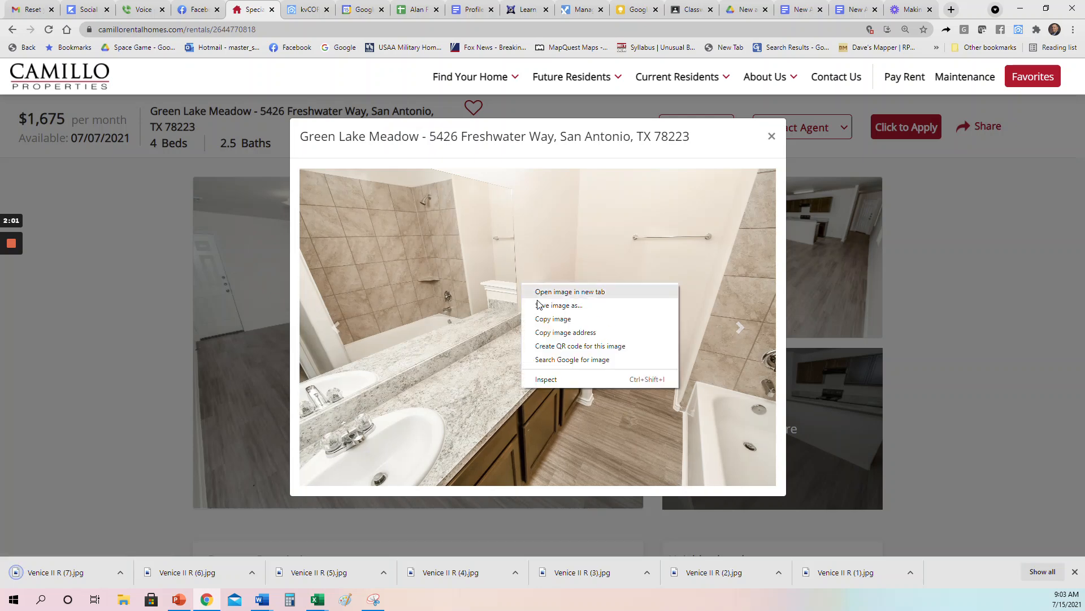
pyautogui.click(582, 308)
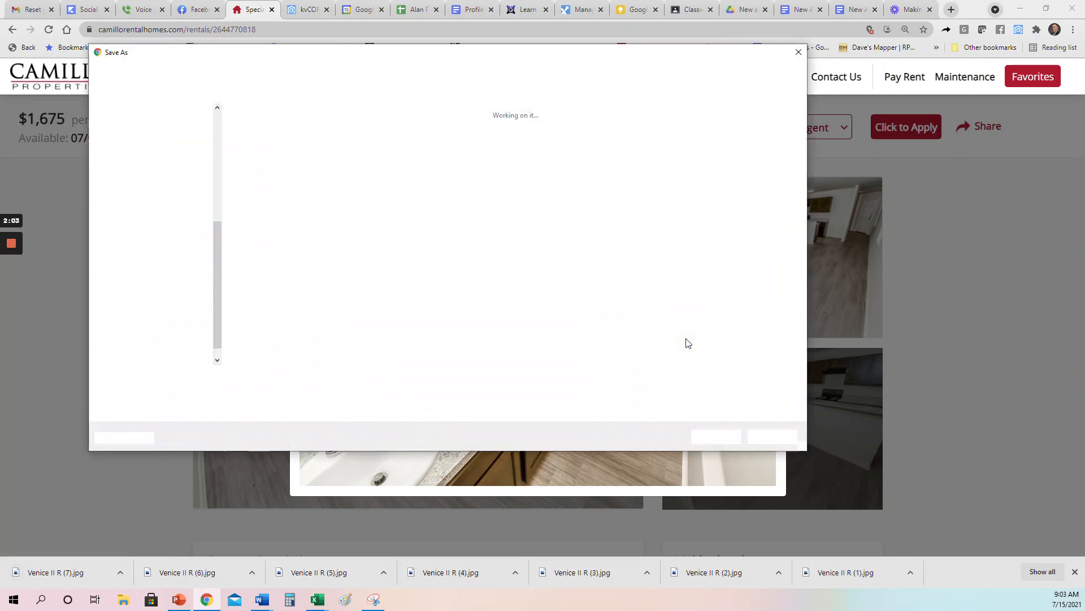
pyautogui.press('Return')
# Step: Save the room-with-blinds photo as Venice II R (9) and the floor plan as Venice II - MKTFP, then close the viewer
pyautogui.click(740, 328)
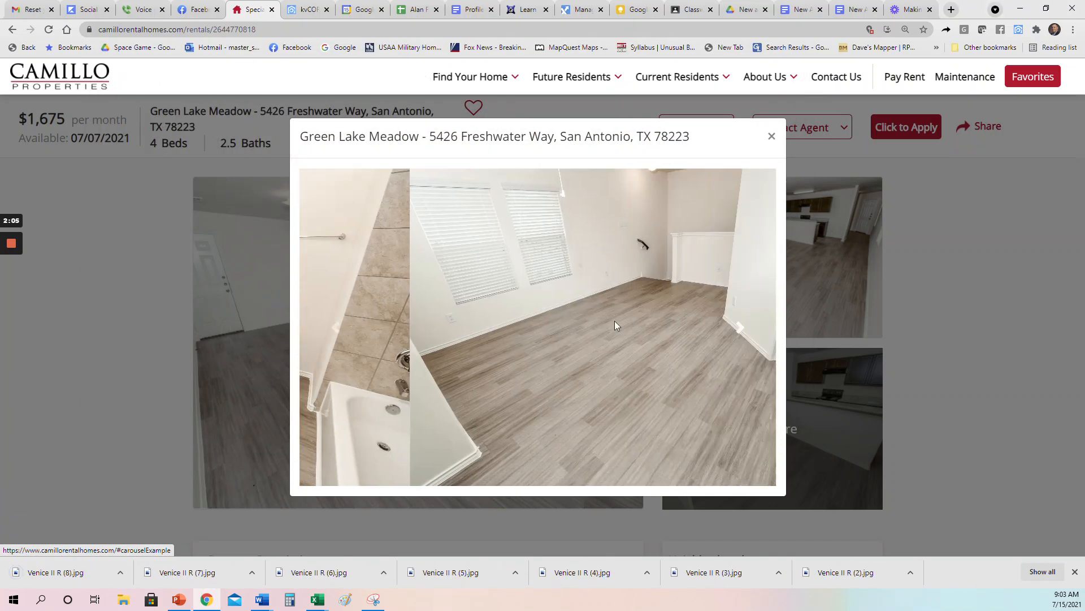
pyautogui.rightClick(534, 290)
pyautogui.click(600, 313)
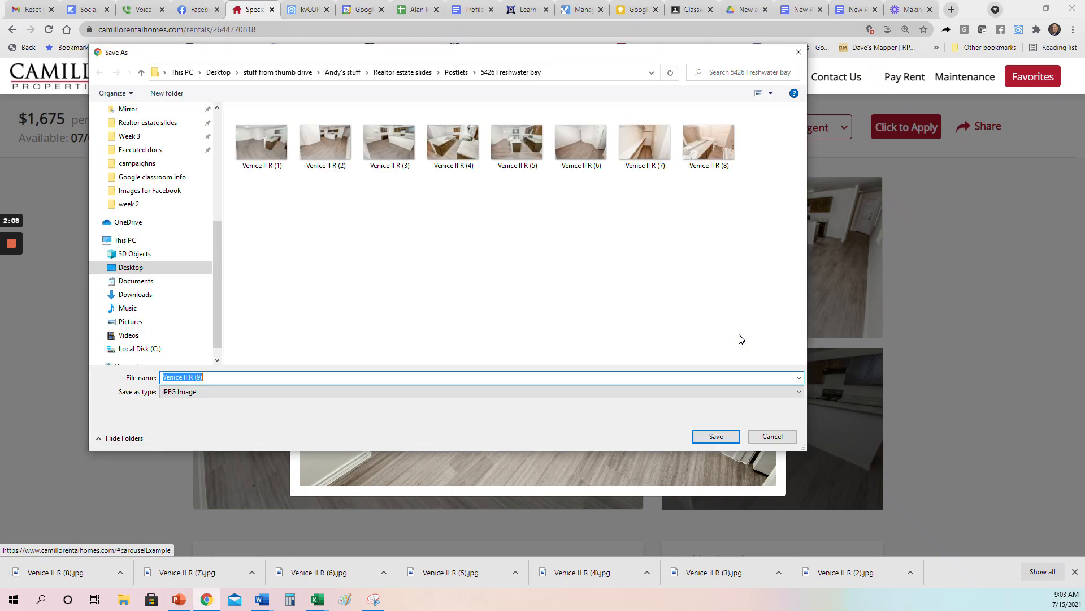
pyautogui.press('Return')
pyautogui.click(739, 327)
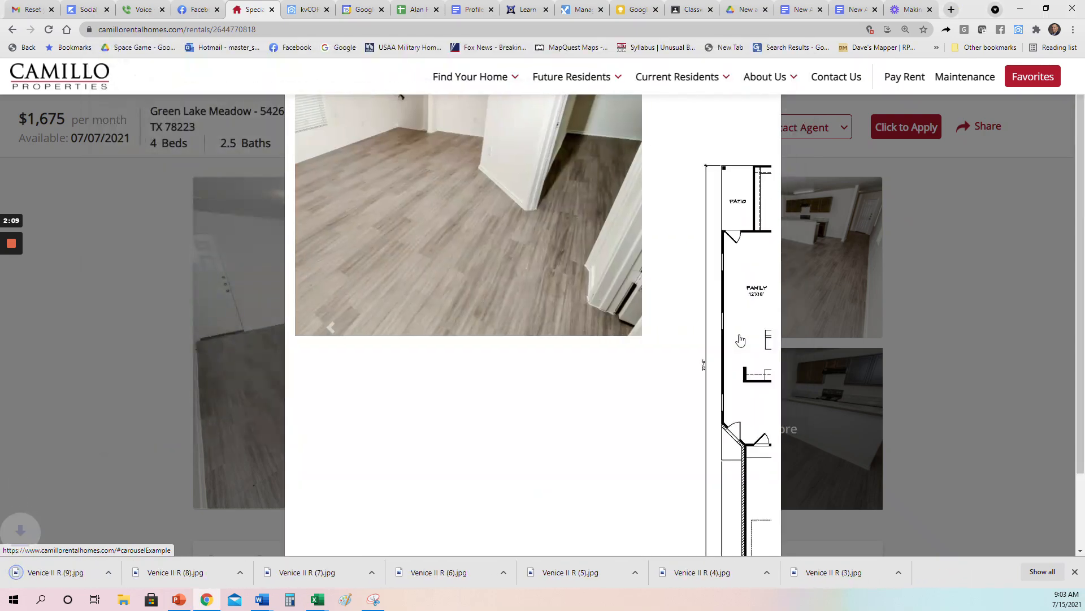
pyautogui.rightClick(550, 312)
pyautogui.click(580, 326)
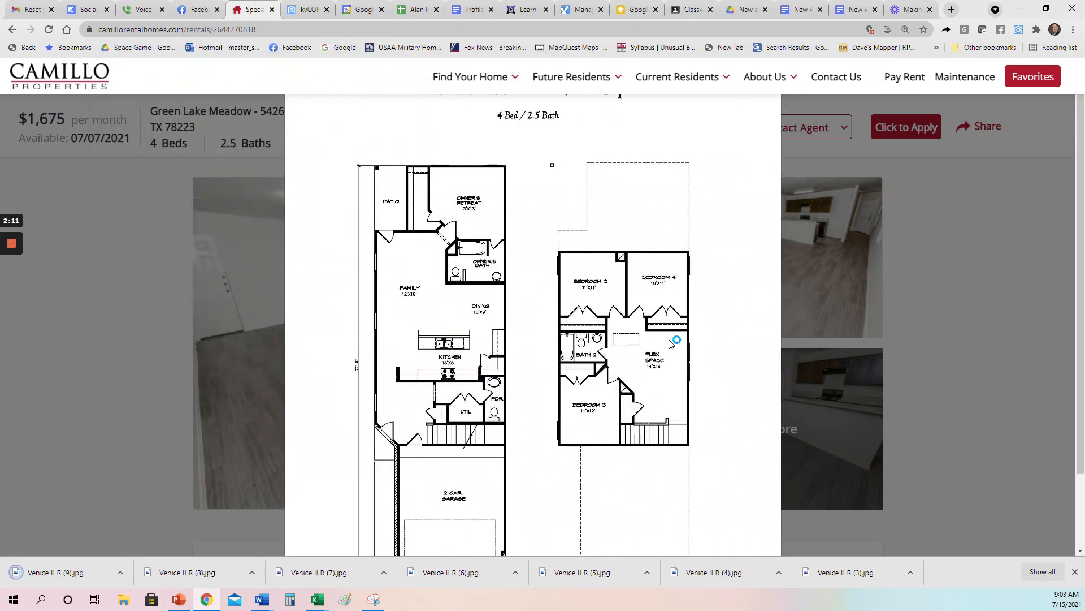
pyautogui.press('Return')
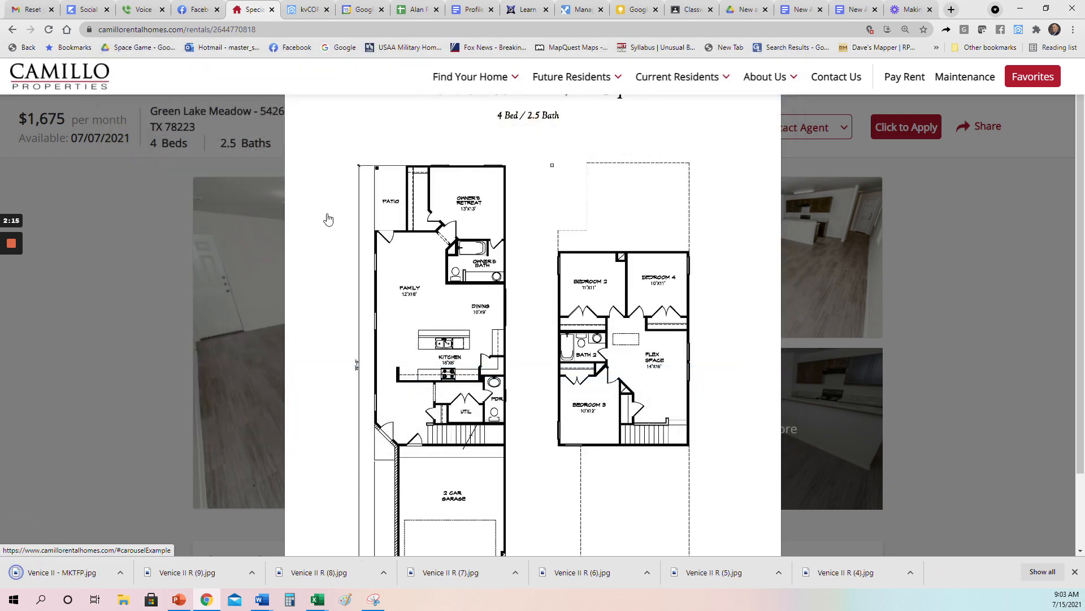
pyautogui.click(138, 254)
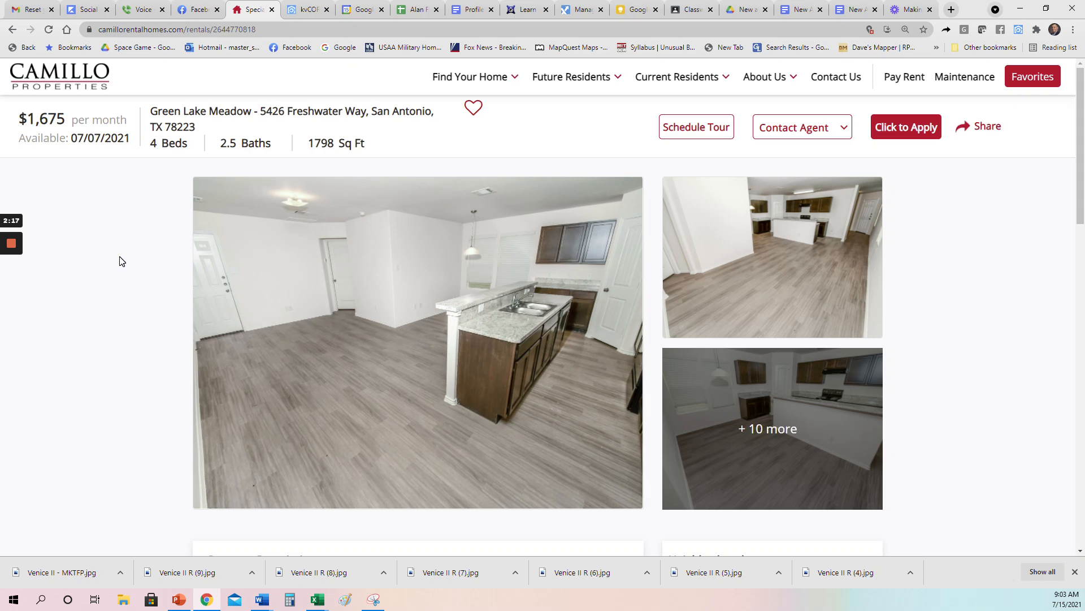
# Step: Dismiss Chrome's downloads bar and briefly select, then deselect, the $1,675 price
pyautogui.click(1075, 572)
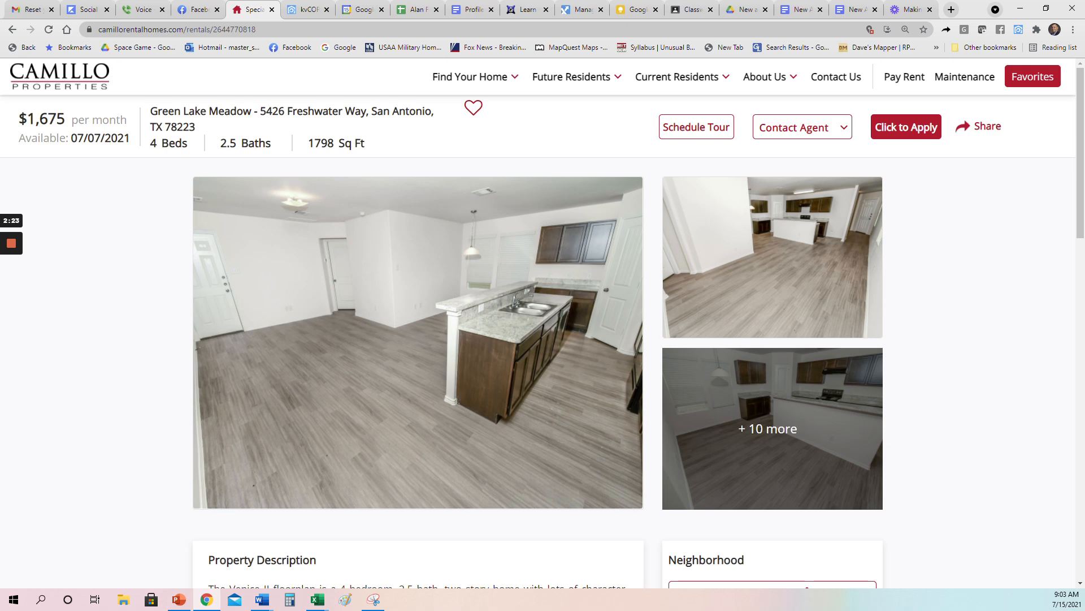
pyautogui.doubleClick(46, 118)
pyautogui.click(89, 194)
# Step: Switch to the Facebook tab and open Marketplace's Today's Picks for San Antonio
pyautogui.click(195, 10)
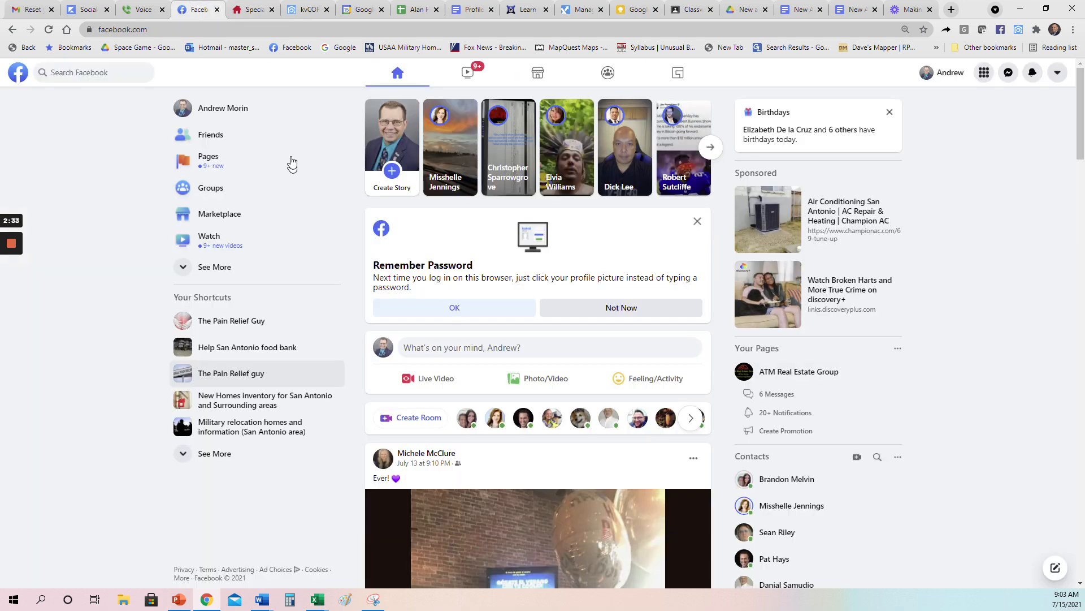
pyautogui.click(247, 9)
pyautogui.click(209, 8)
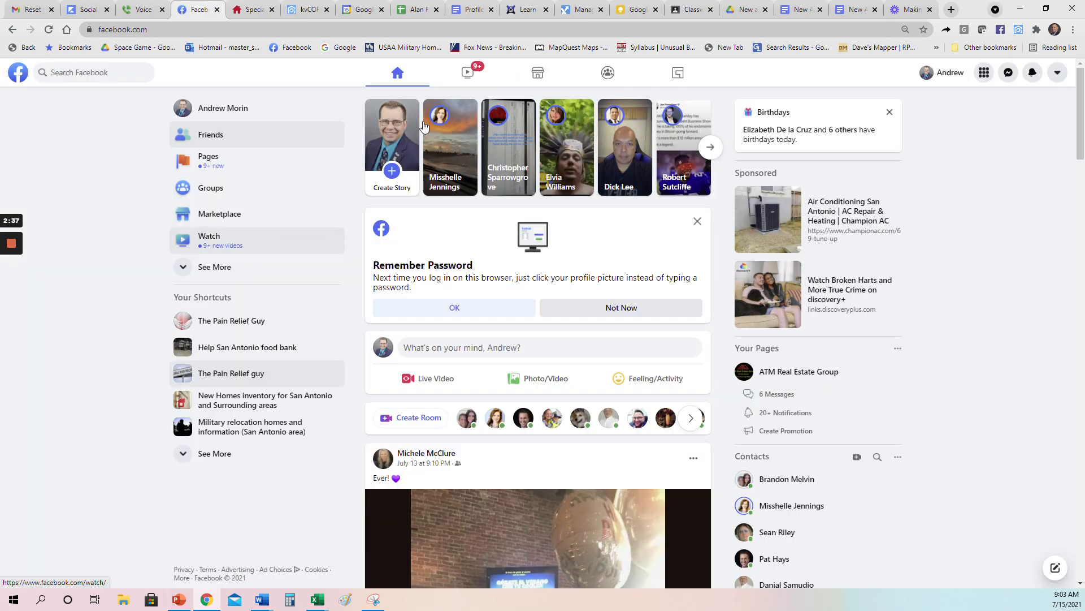
pyautogui.click(539, 77)
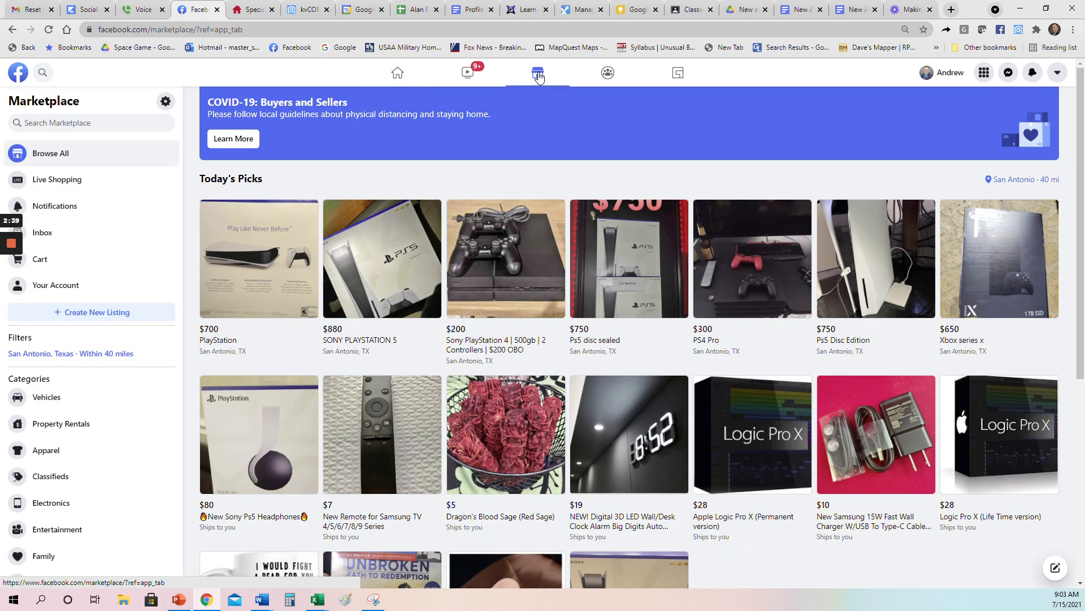
pyautogui.click(80, 315)
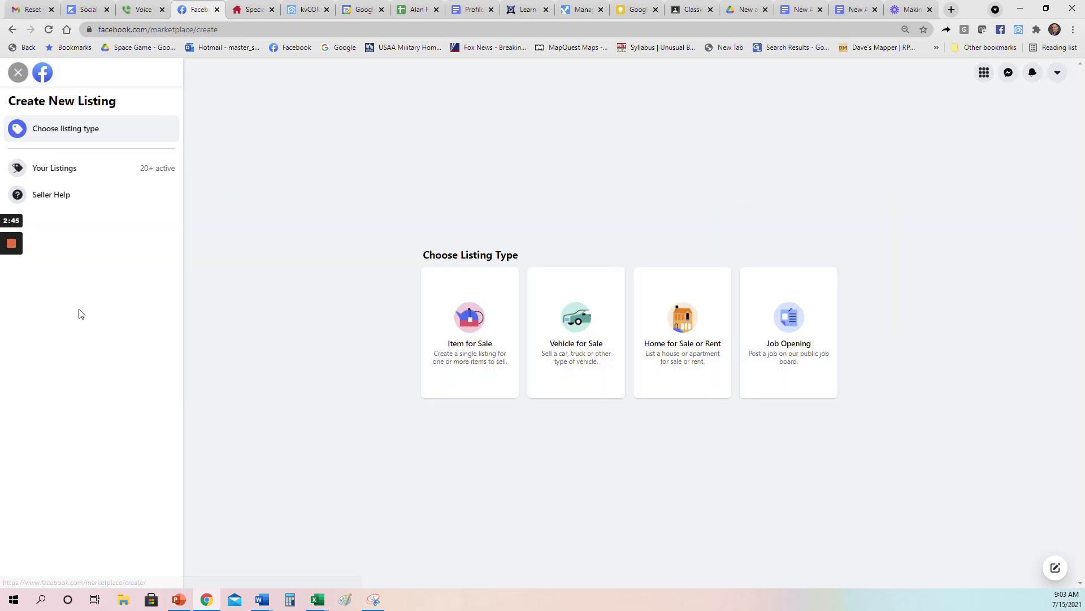
pyautogui.click(681, 340)
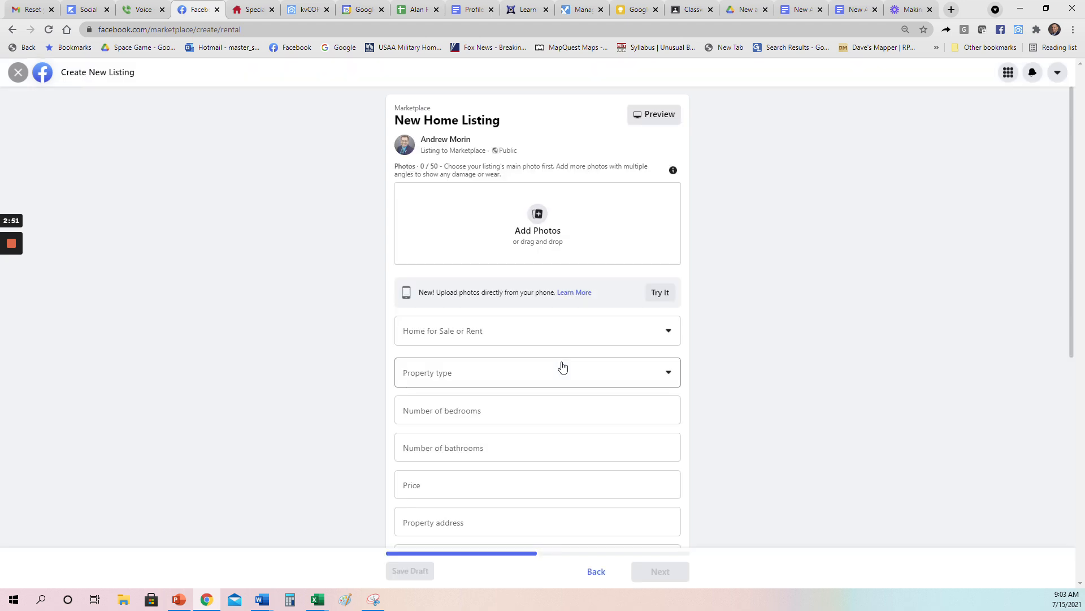
pyautogui.click(535, 217)
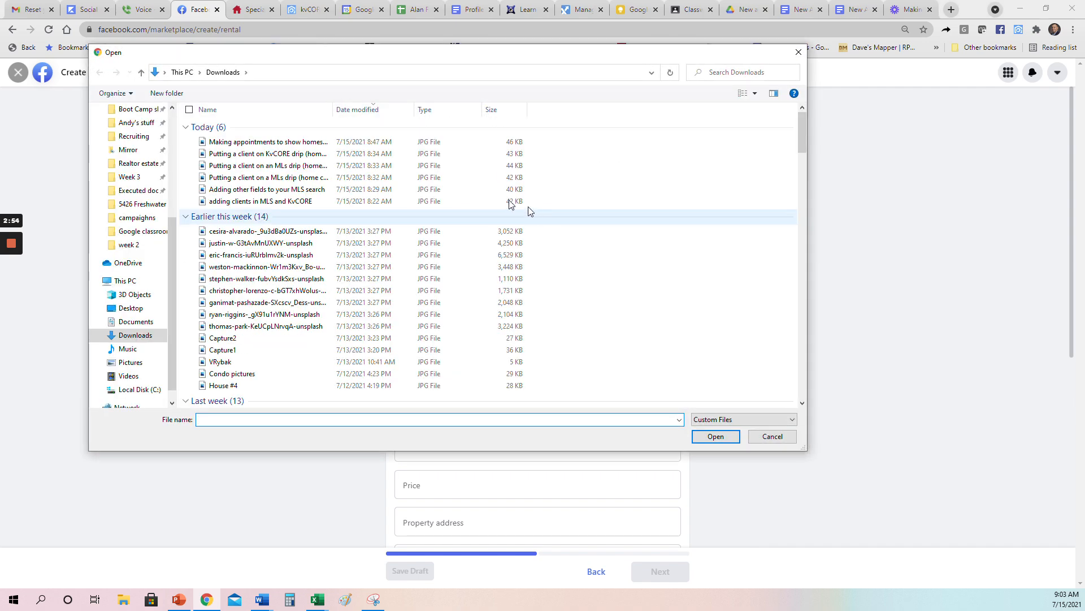
pyautogui.scroll(4, 133, 243)
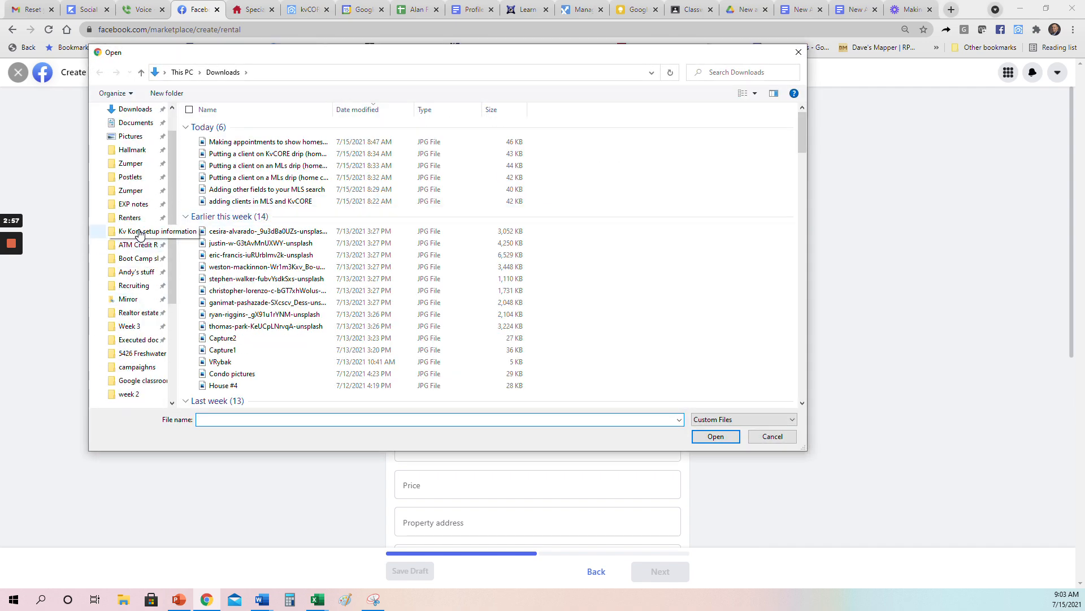
pyautogui.click(131, 177)
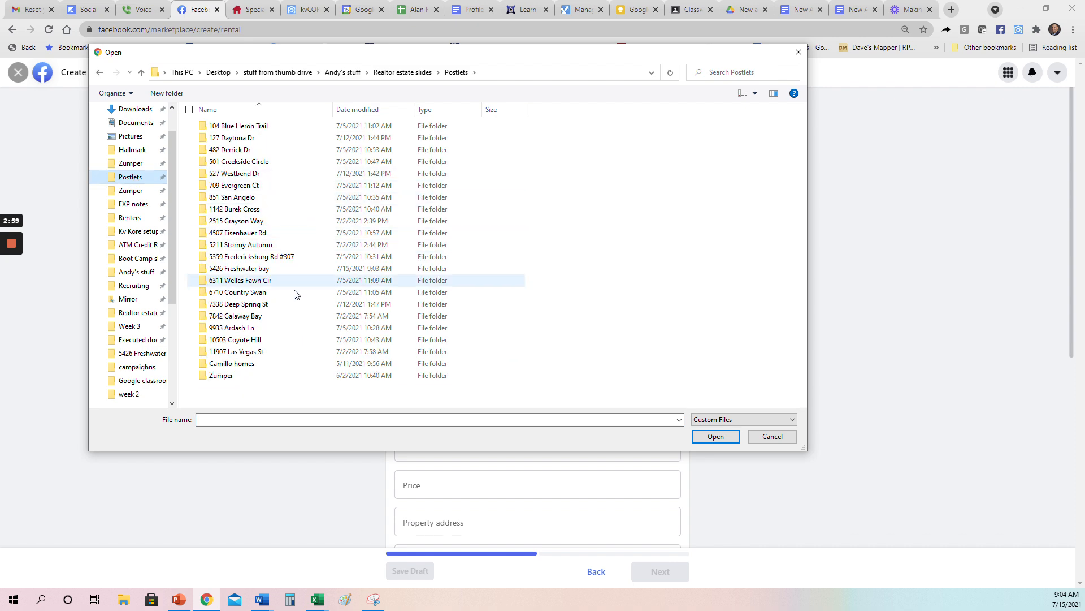
pyautogui.doubleClick(240, 269)
pyautogui.click(222, 157)
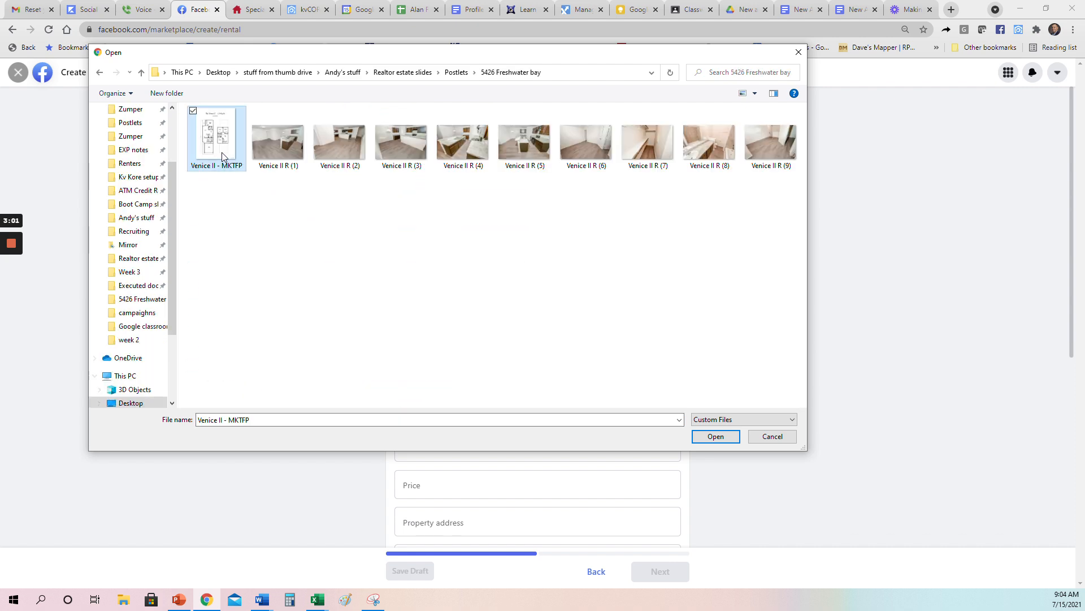
pyautogui.hotkey('ctrl', 'a')
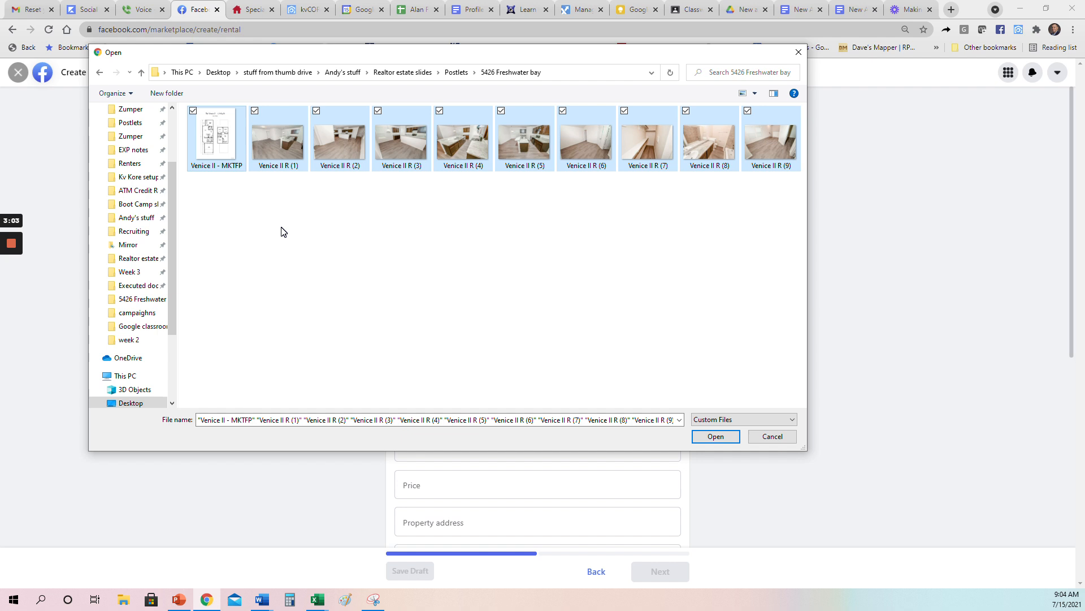
pyautogui.press('Return')
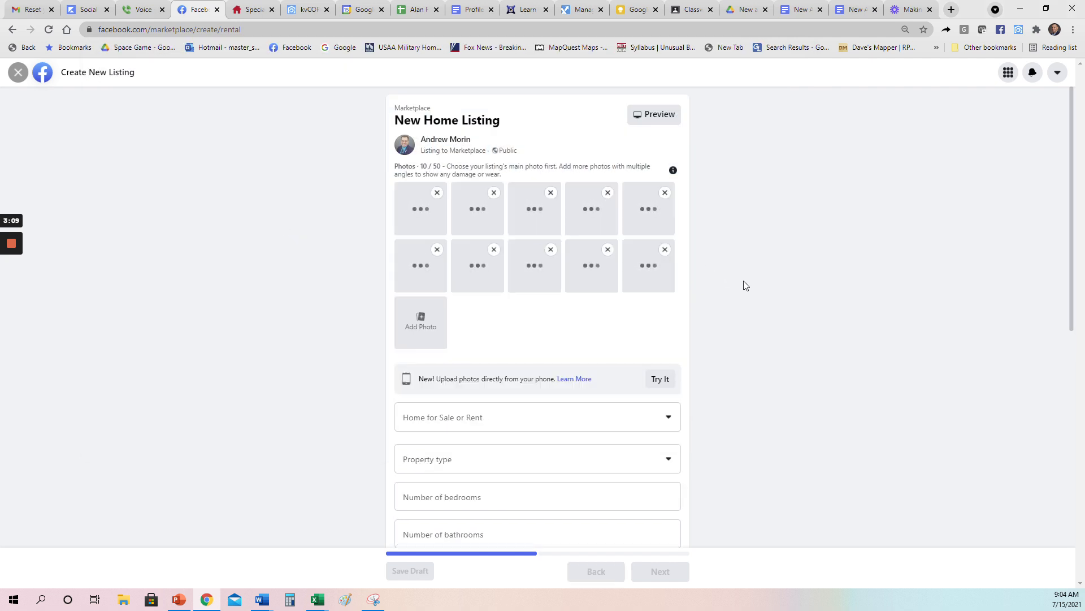
# Step: Set the listing to For Sale with property type House
pyautogui.click(670, 423)
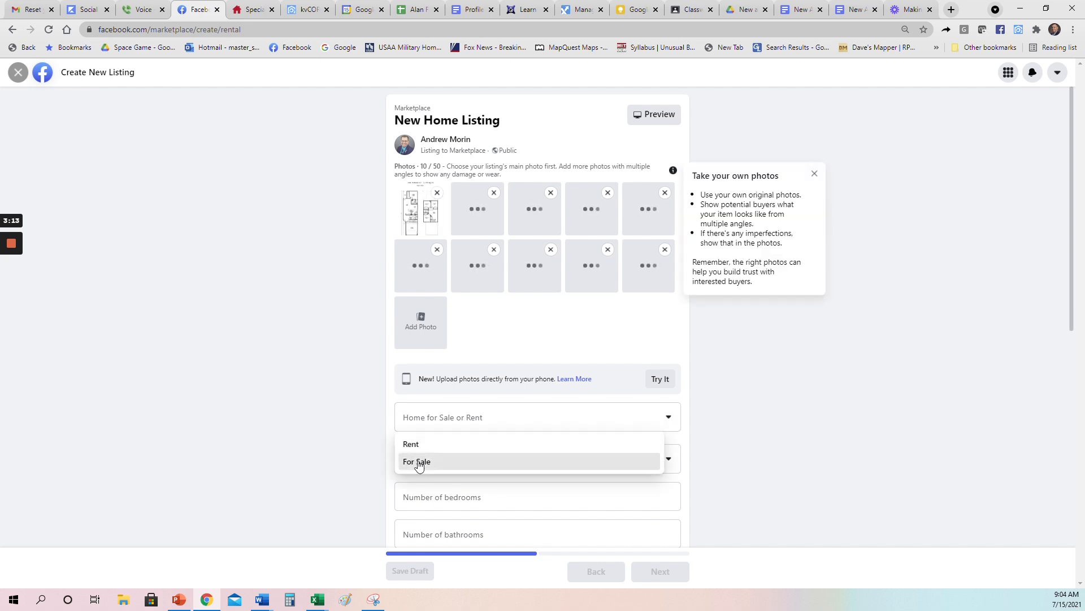
pyautogui.click(418, 463)
pyautogui.scroll(-1, 770, 340)
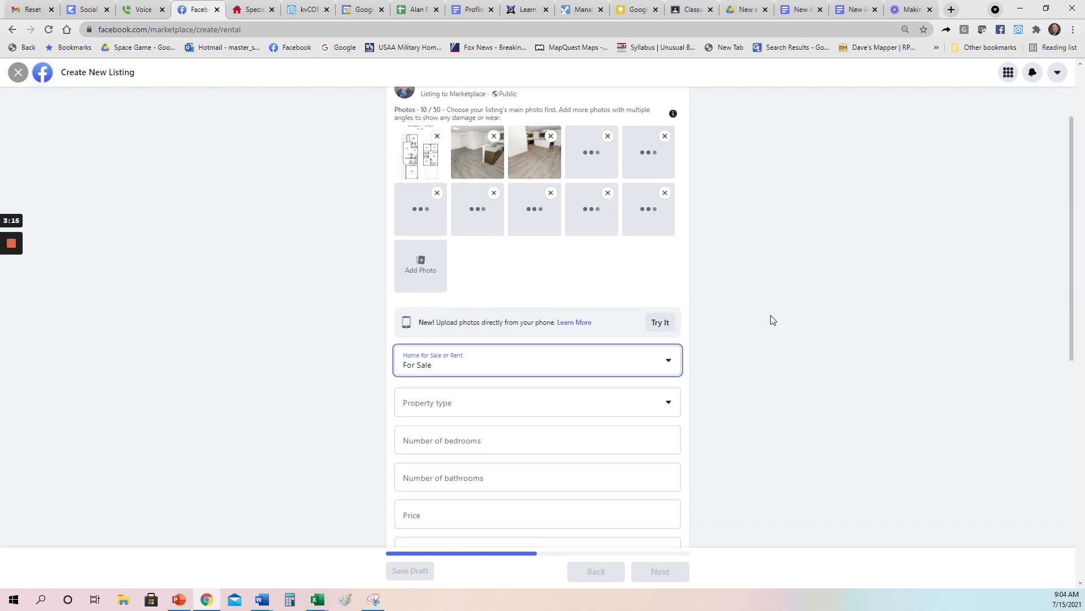
pyautogui.click(616, 401)
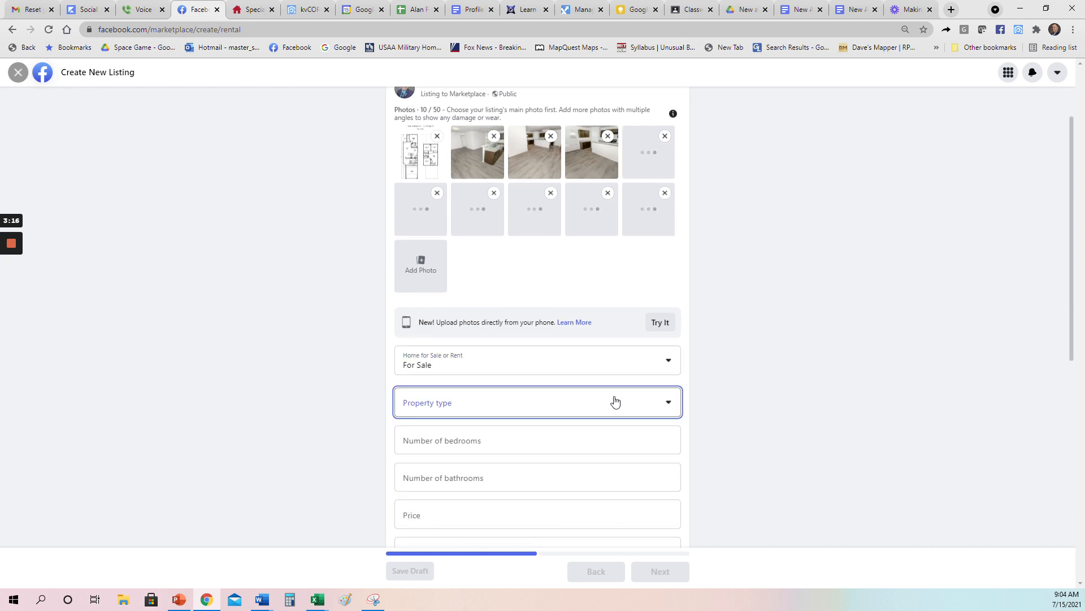
pyautogui.click(668, 405)
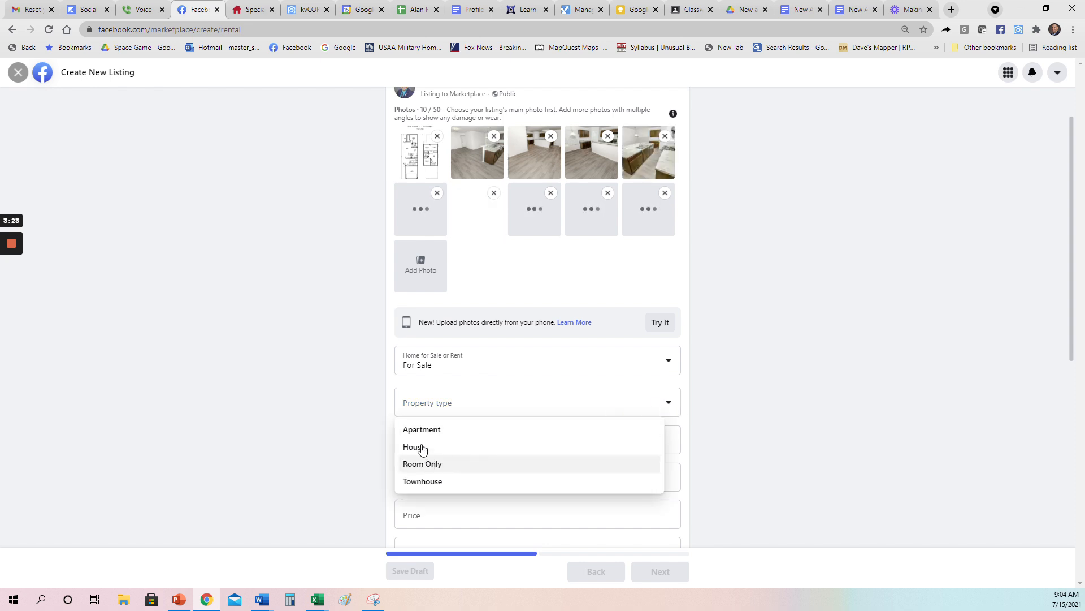
pyautogui.click(422, 448)
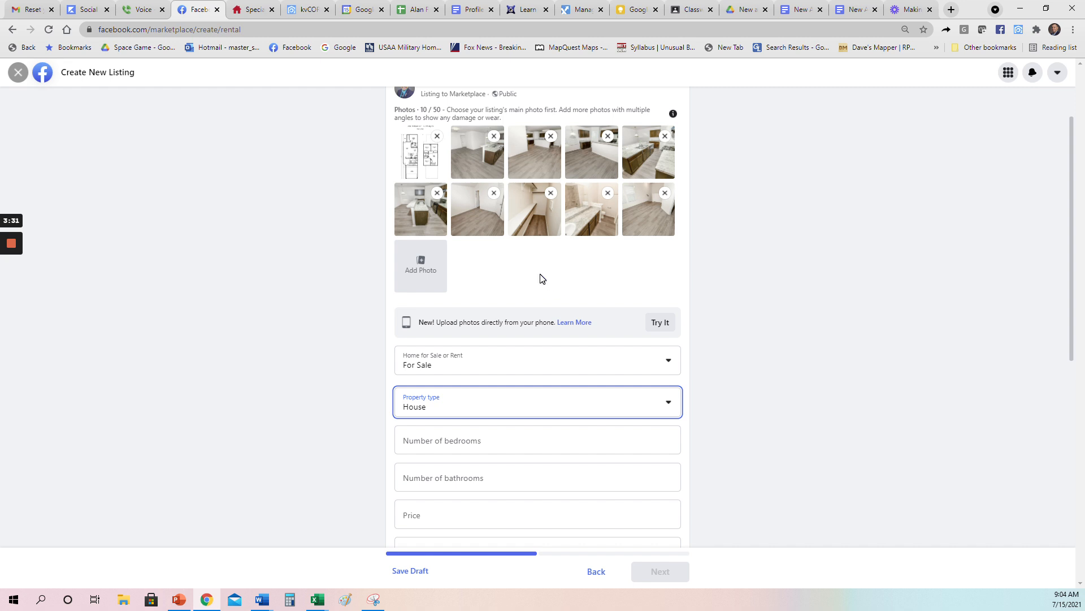
# Step: Drag a kitchen photo ahead of the floor plan so it becomes the main photo
pyautogui.moveTo(544, 155); pyautogui.dragTo(412, 150)
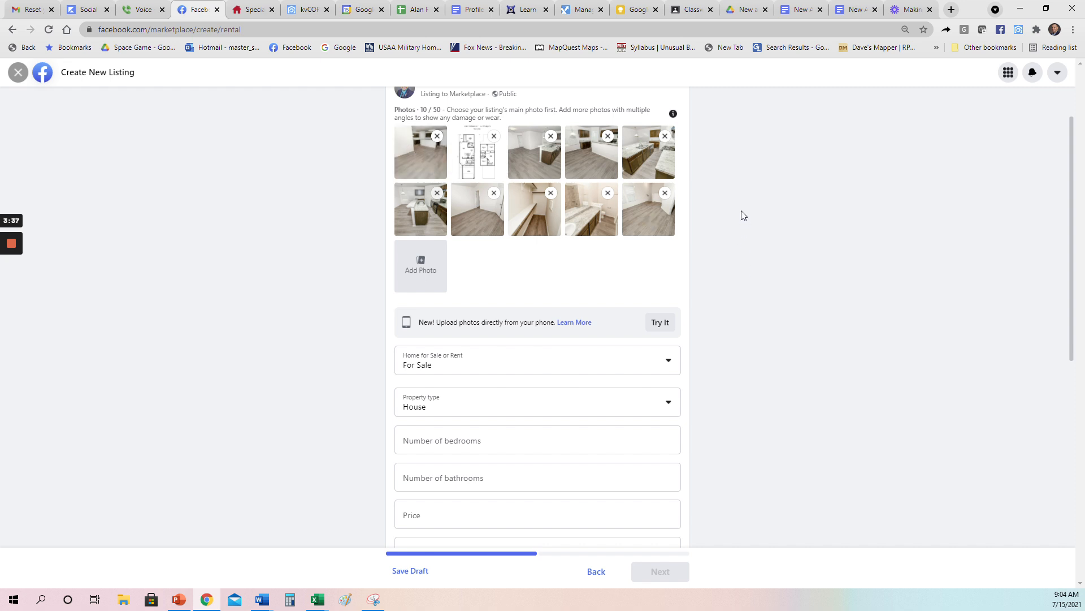
pyautogui.scroll(-3, 741, 215)
pyautogui.click(537, 269)
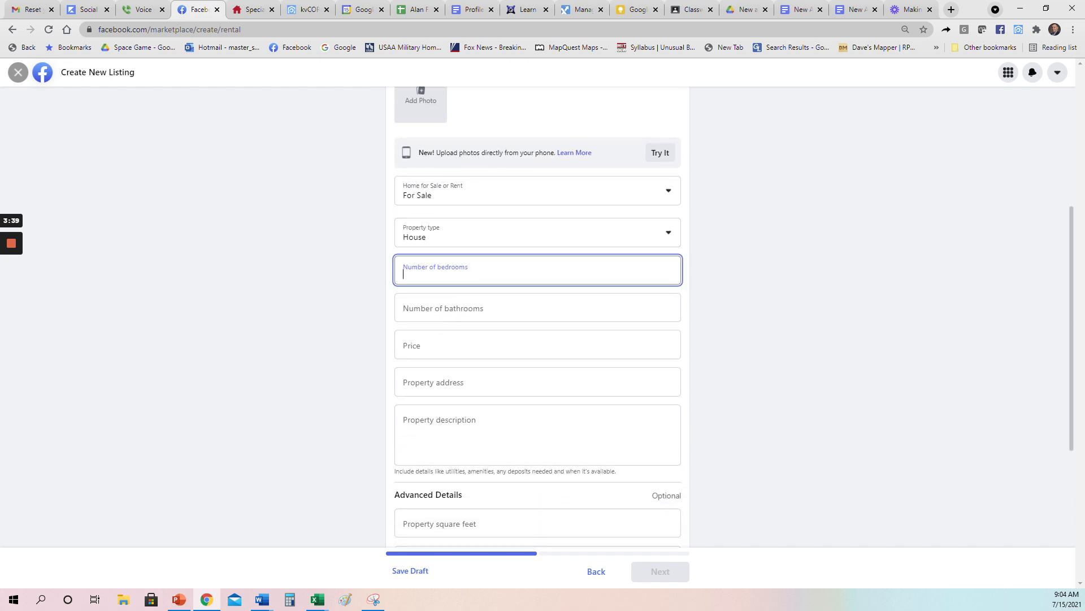
# Step: Enter 4 bedrooms, 2.5 bathrooms and a price of 1675, checking details on the Camillo page
pyautogui.click(255, 11)
pyautogui.click(201, 9)
pyautogui.write('4')
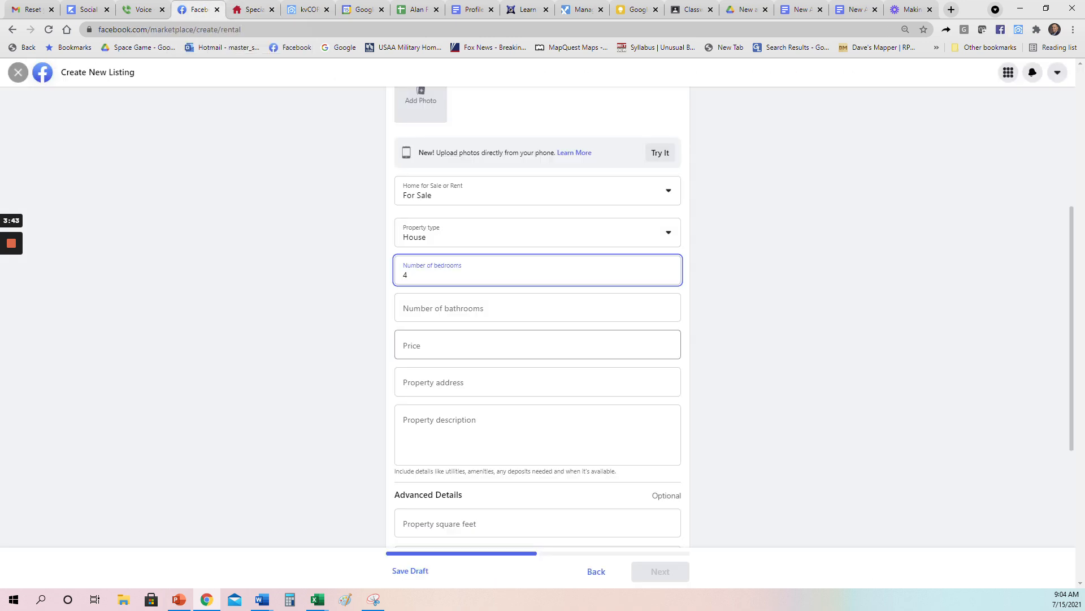
pyautogui.press('Tab')
pyautogui.write('2.5')
pyautogui.click(256, 9)
pyautogui.click(201, 9)
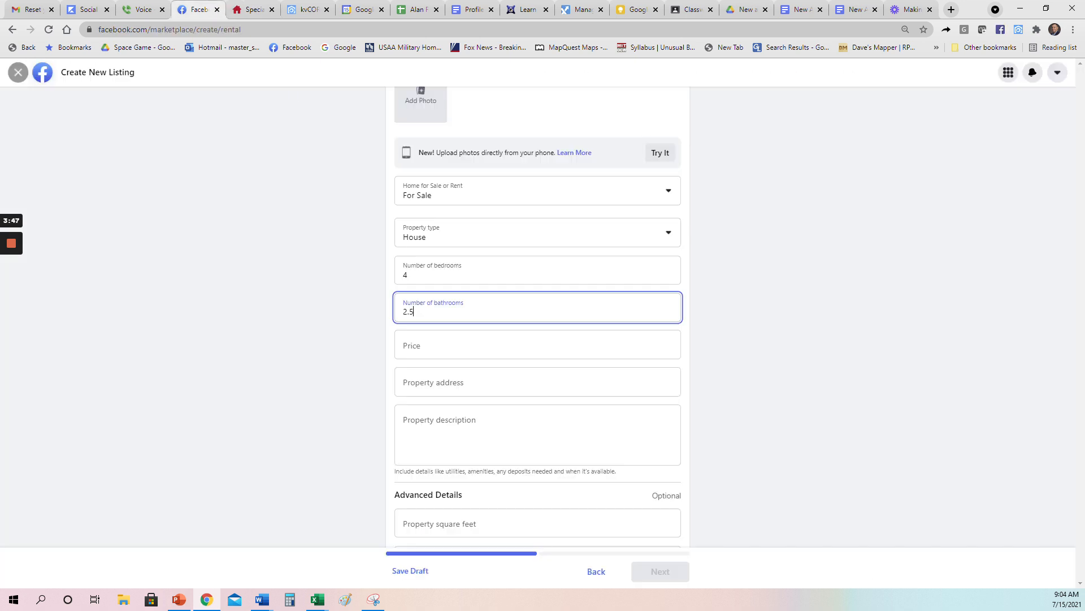
pyautogui.press('Tab')
pyautogui.write('1675')
# Step: Change the listing type from For Sale to Rent, then return to the Camillo page
pyautogui.click(442, 204)
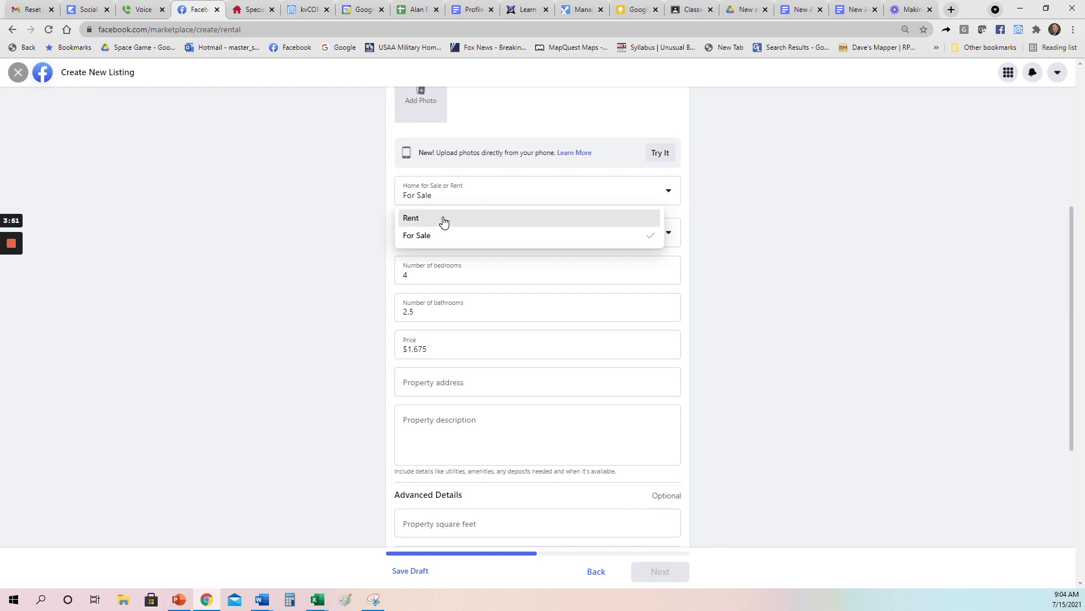
pyautogui.click(443, 220)
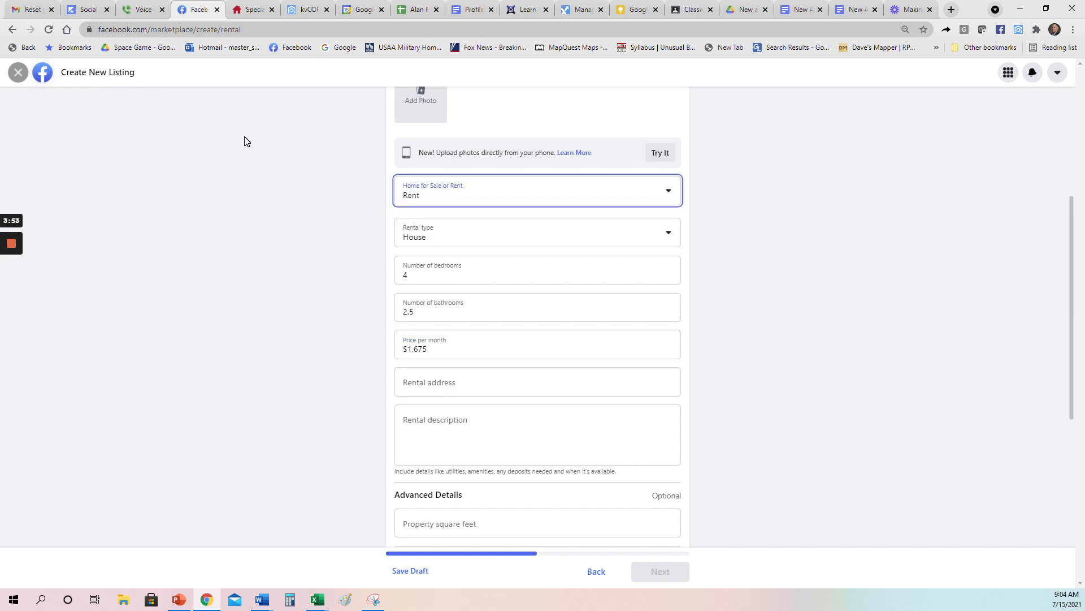
pyautogui.click(252, 6)
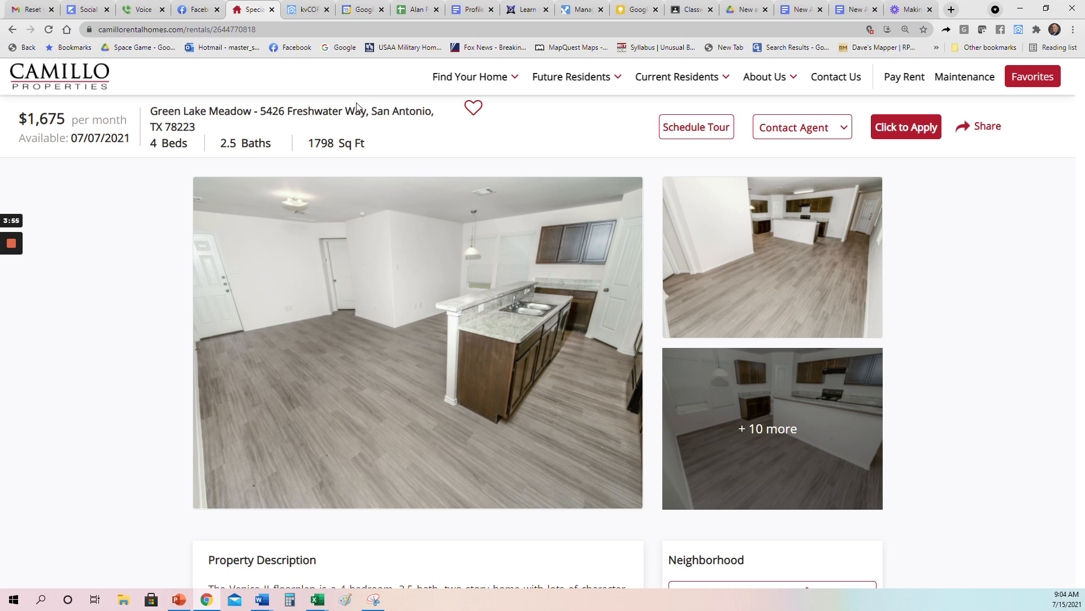
# Step: Copy the street address into Rental address and choose San Antonio, TX 78223
pyautogui.moveTo(366, 110); pyautogui.dragTo(266, 111)
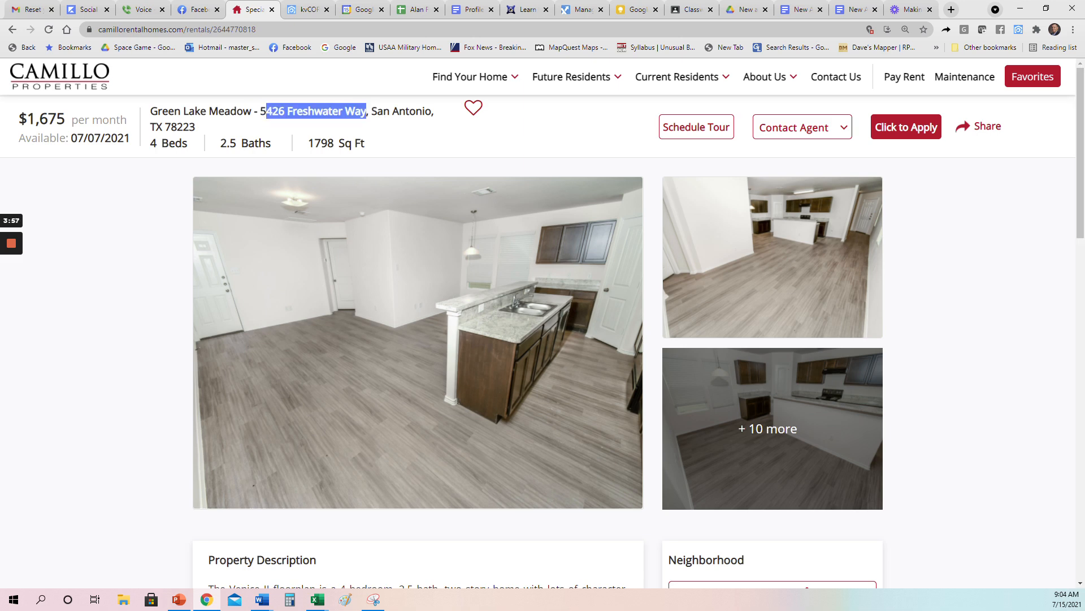
pyautogui.hotkey('ctrl', 'c')
pyautogui.click(217, 7)
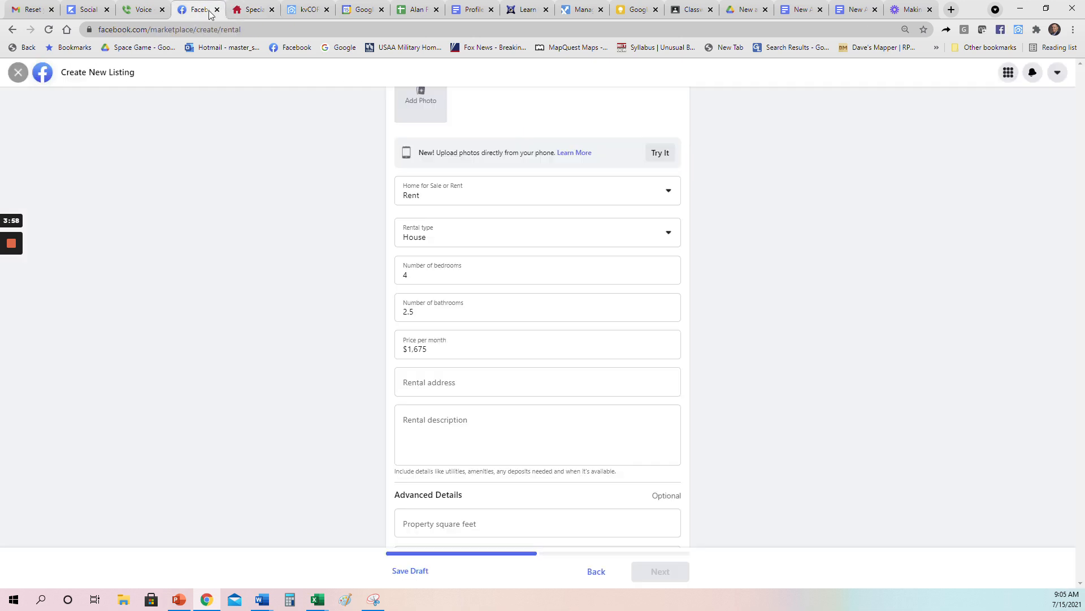
pyautogui.click(506, 375)
pyautogui.hotkey('ctrl', 'v')
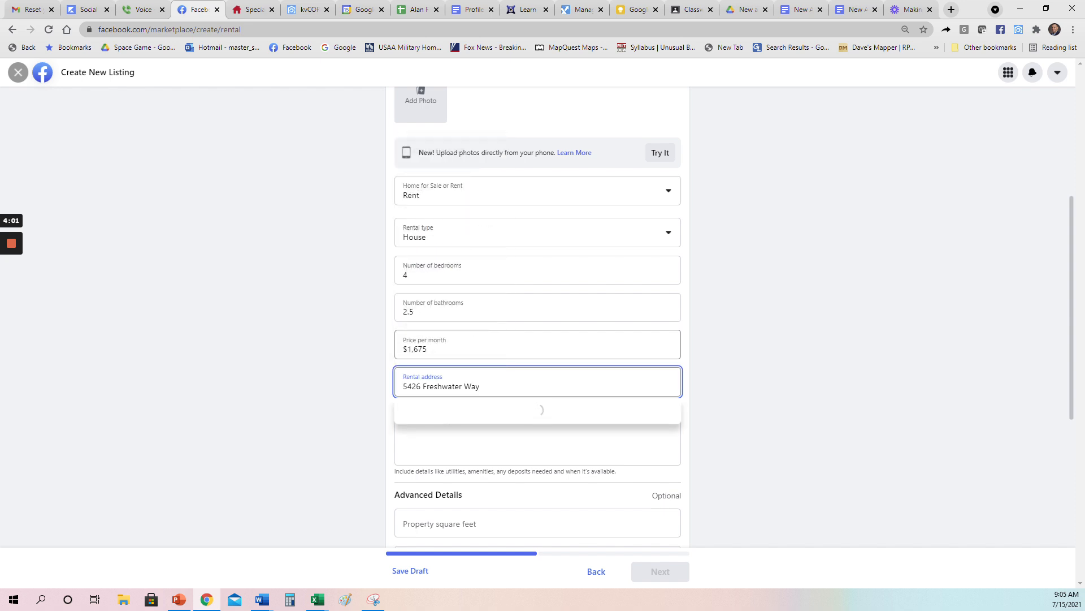
pyautogui.moveTo(480, 386); pyautogui.dragTo(378, 390)
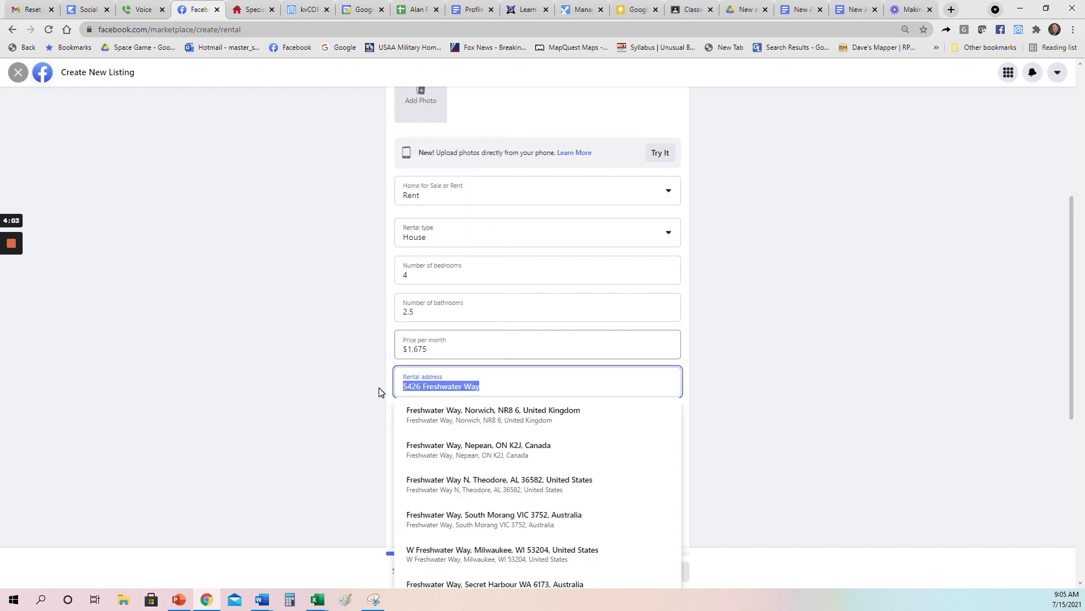
pyautogui.write('78223')
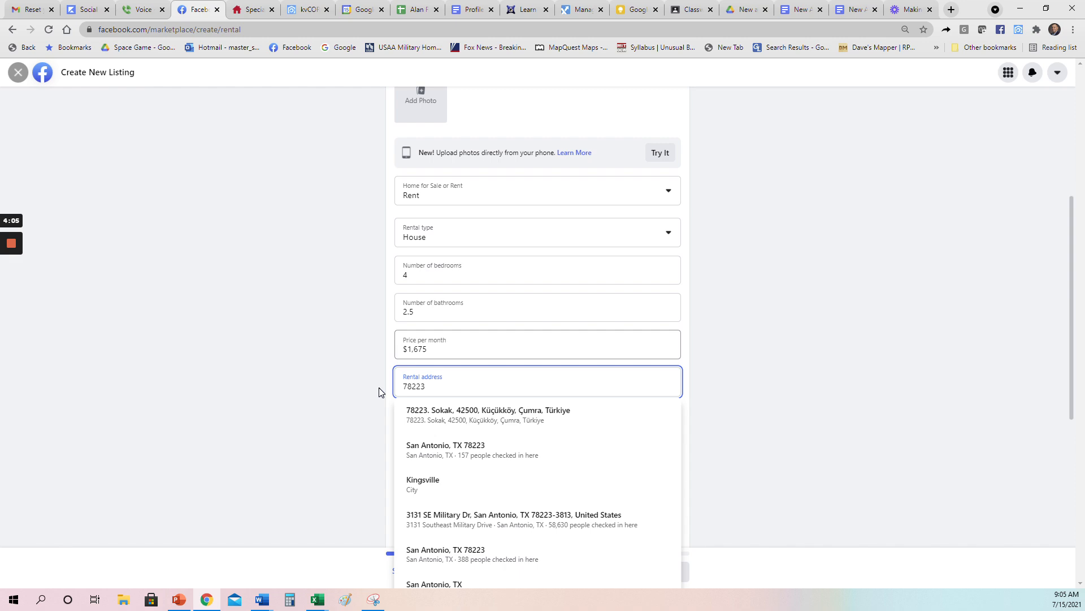
pyautogui.click(456, 449)
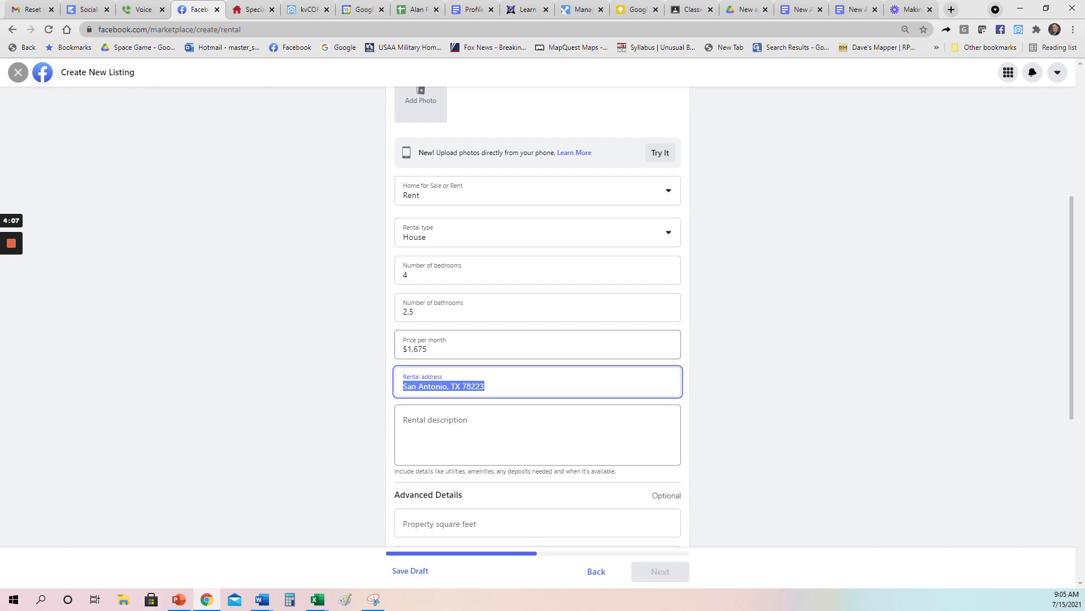
# Step: Copy the Venice II property description from Camillo and paste it into Rental description
pyautogui.click(251, 9)
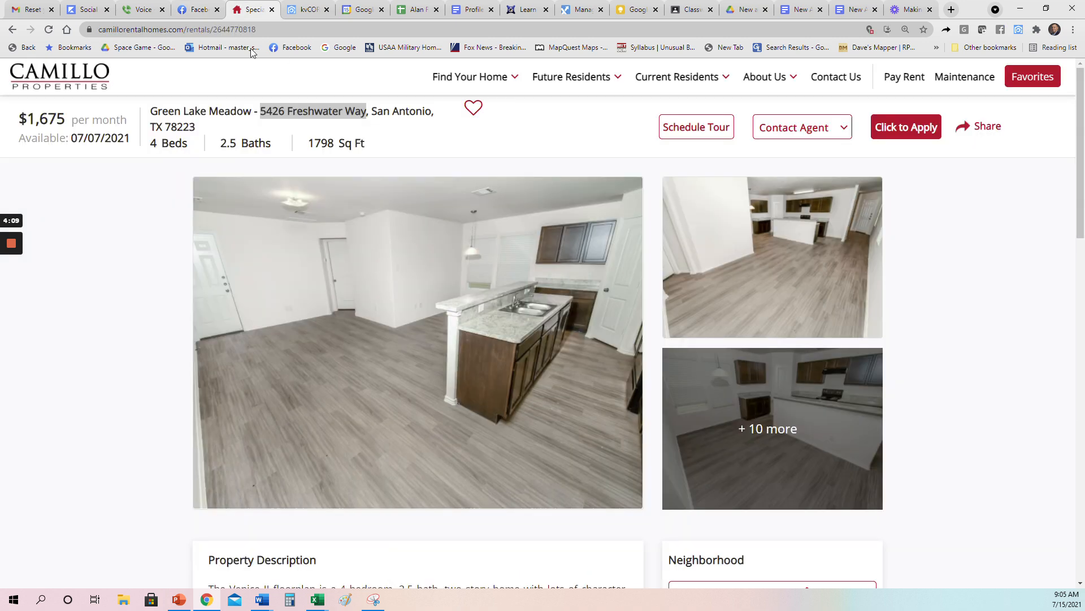
pyautogui.scroll(-8, 323, 211)
pyautogui.scroll(3, 339, 368)
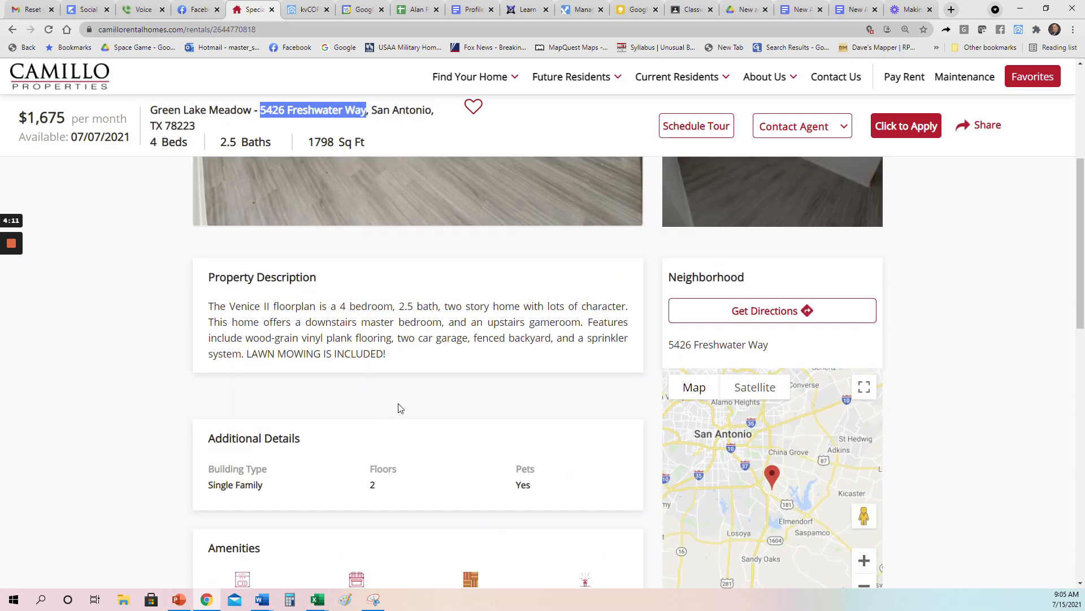
pyautogui.moveTo(388, 357); pyautogui.dragTo(210, 312)
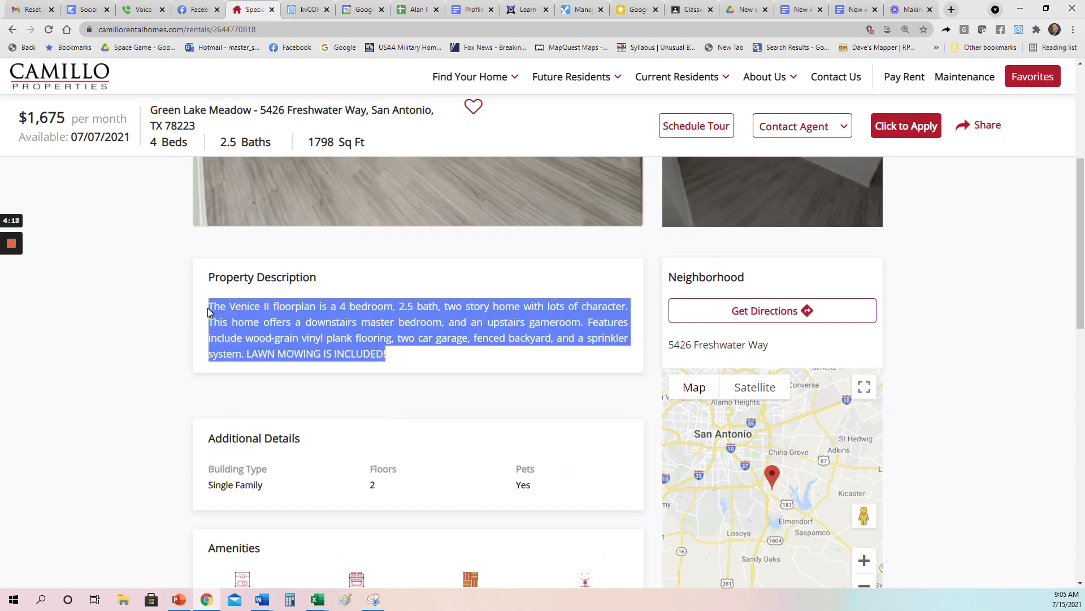
pyautogui.click(198, 9)
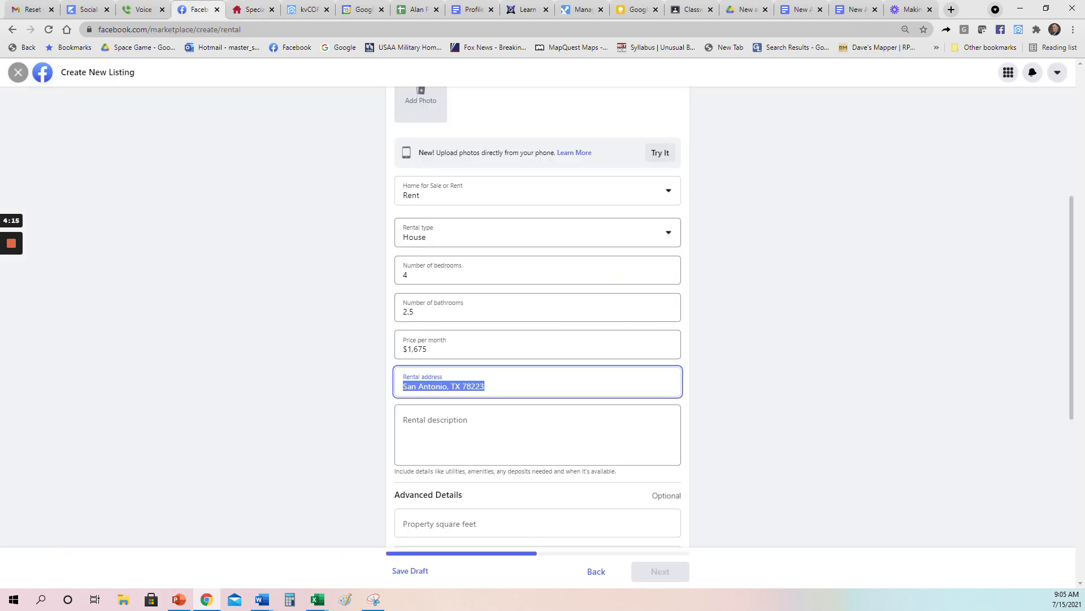
pyautogui.press('Tab')
pyautogui.hotkey('ctrl', 'v')
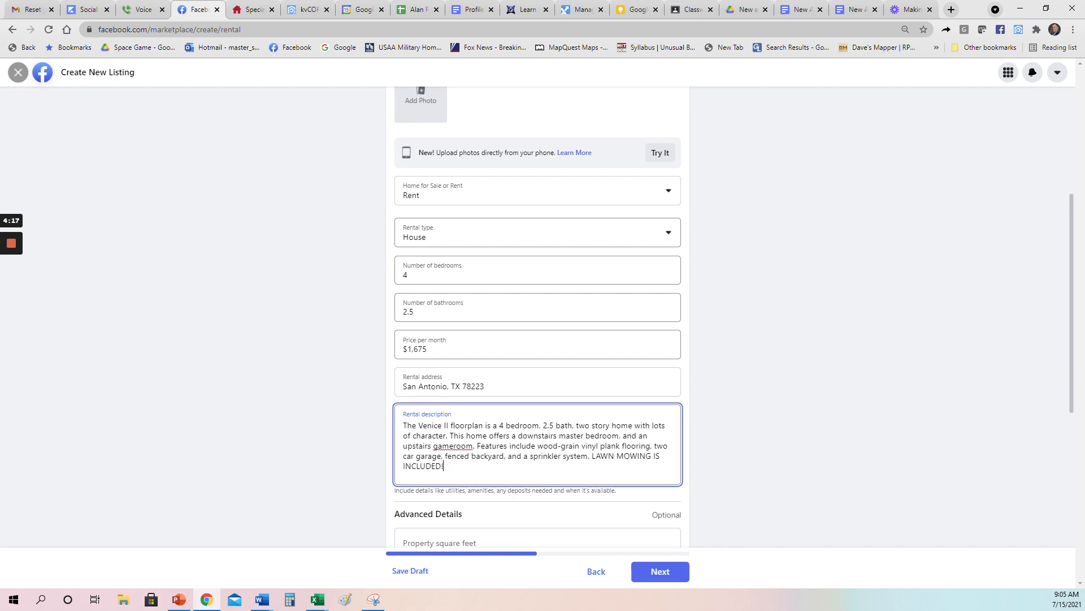
# Step: Finish the description, check the Camillo page for the square footage, and enter 1798 sq ft
pyautogui.click(313, 392)
pyautogui.scroll(-5, 277, 359)
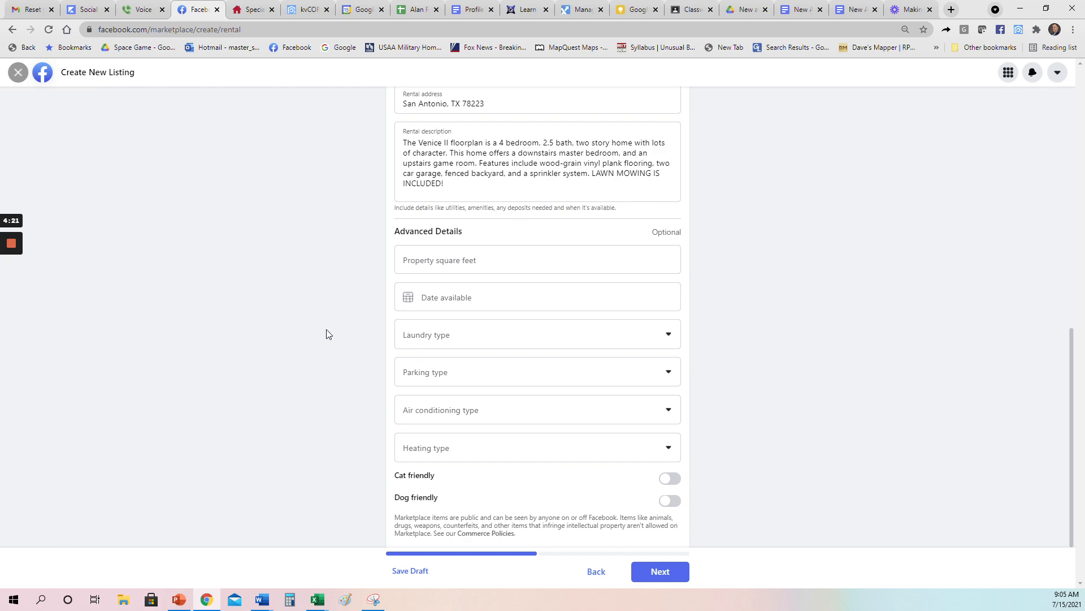
pyautogui.click(255, 9)
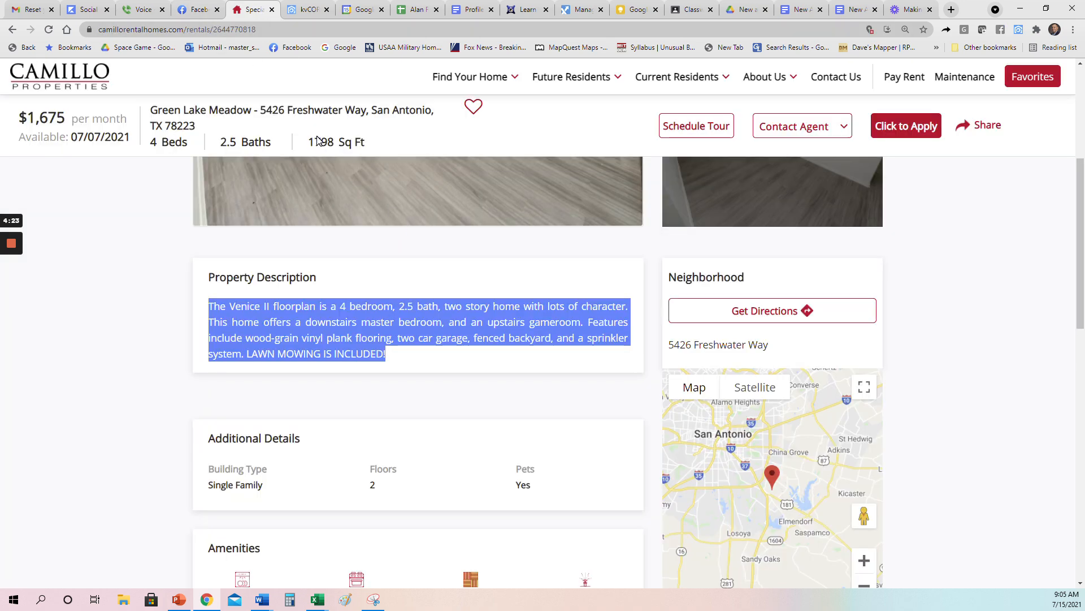
pyautogui.click(192, 7)
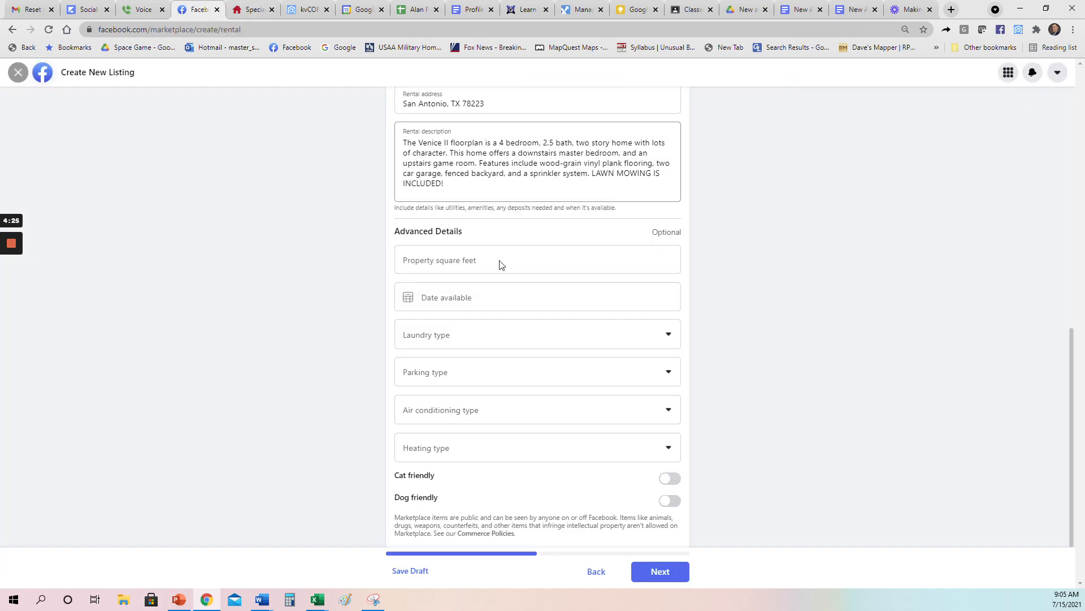
pyautogui.click(509, 263)
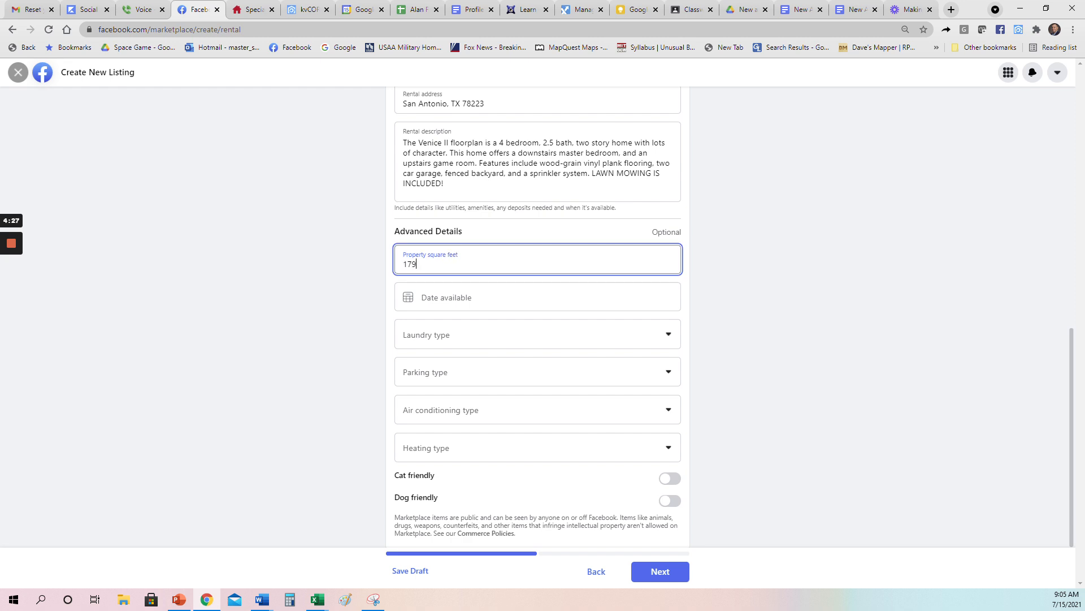
# Step: Set availability to Jul 15, with in-unit laundry, garage parking, Central AC and Central heating
pyautogui.click(468, 299)
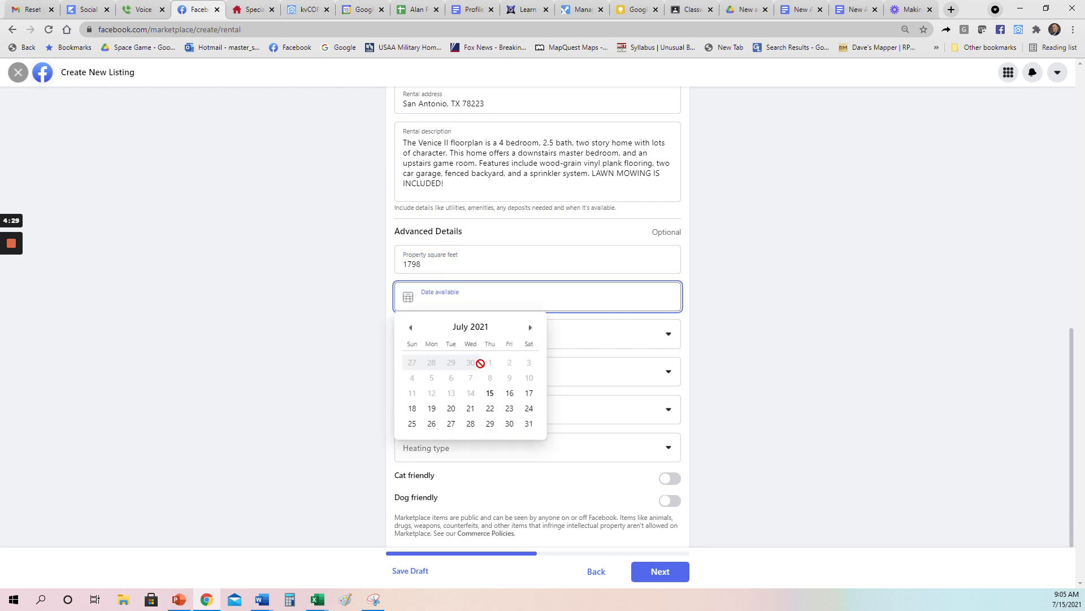
pyautogui.click(490, 394)
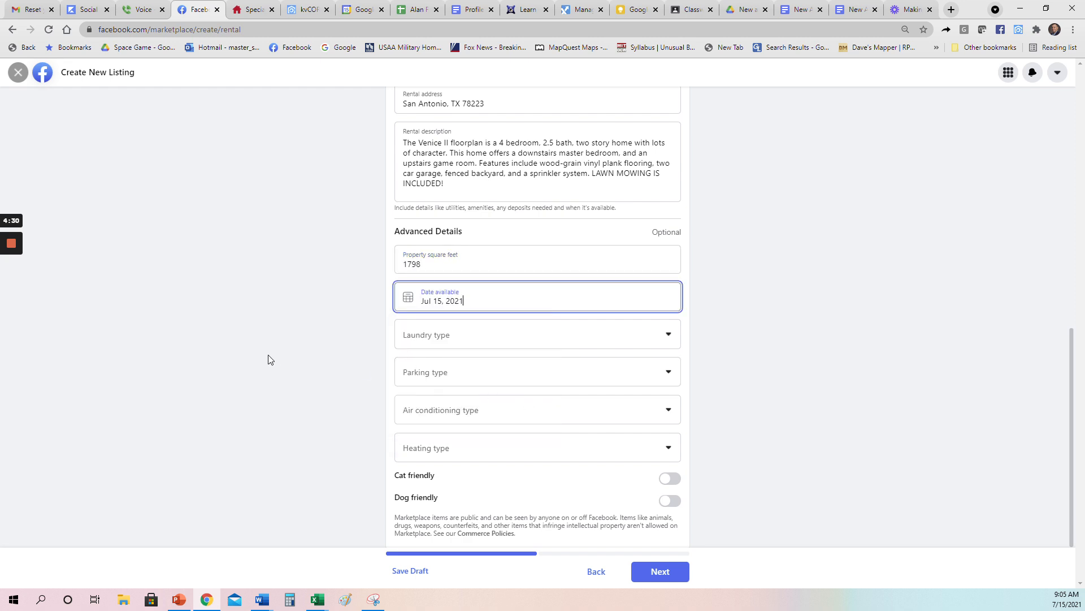
pyautogui.click(510, 340)
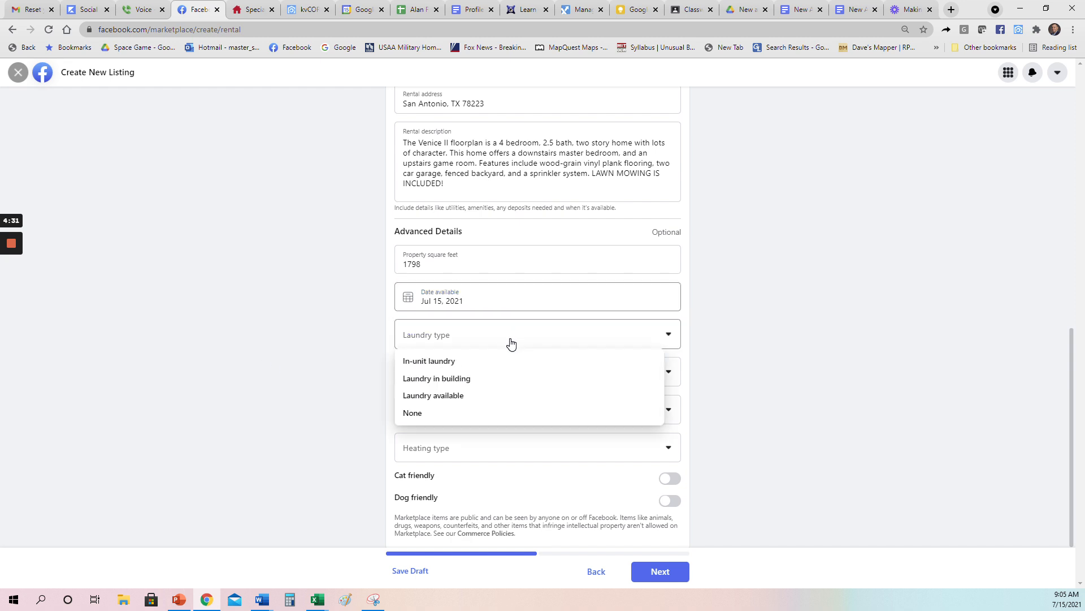
pyautogui.click(445, 365)
pyautogui.click(452, 376)
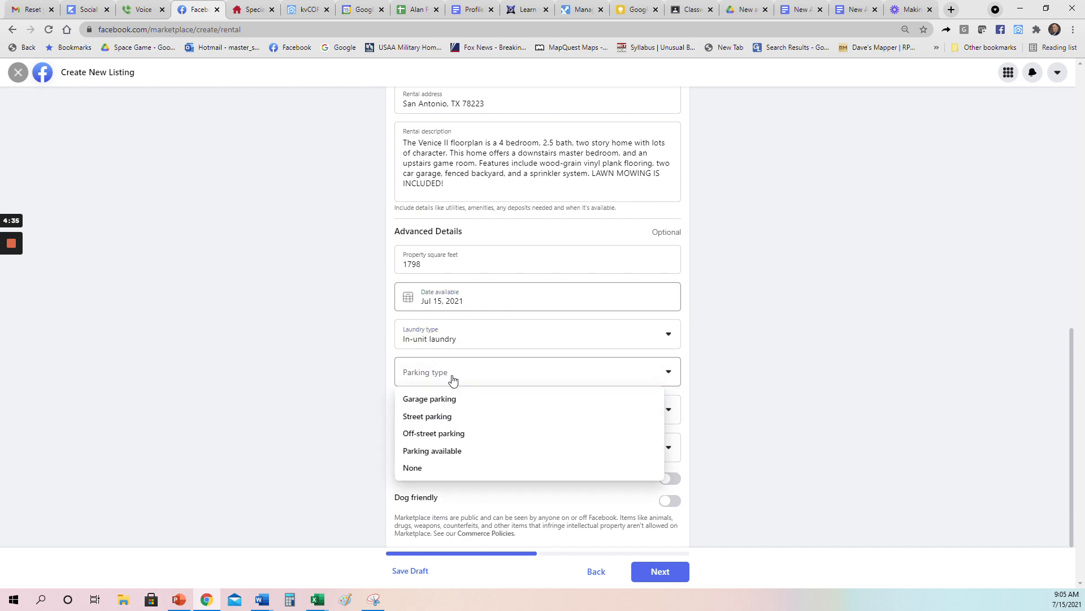
pyautogui.click(449, 400)
pyautogui.click(467, 418)
pyautogui.click(459, 444)
pyautogui.click(465, 446)
pyautogui.click(453, 473)
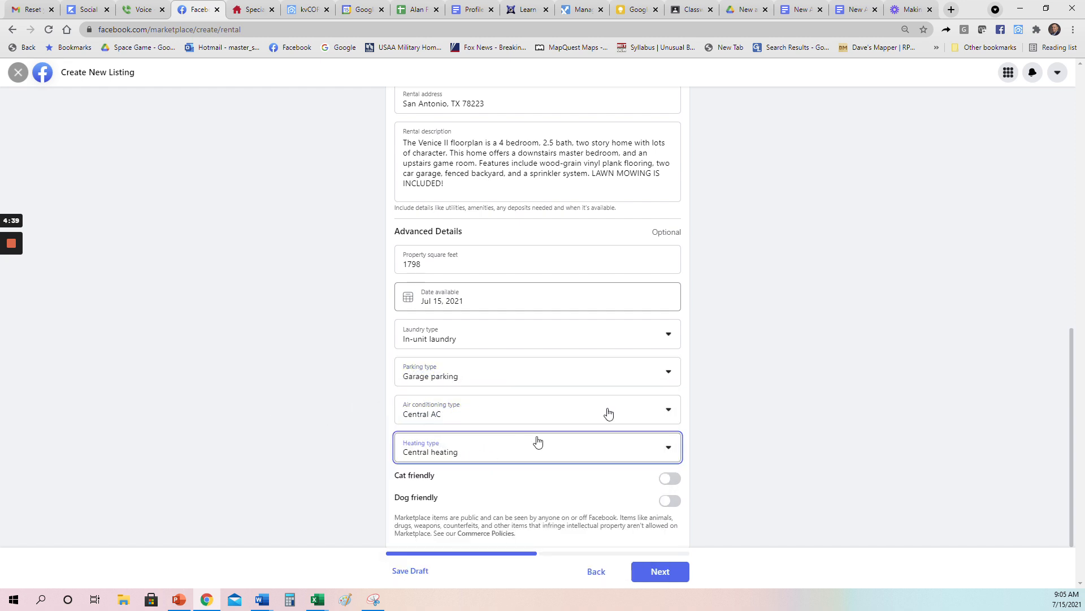
# Step: Mark the home as cat friendly and dog friendly
pyautogui.click(671, 478)
pyautogui.click(671, 500)
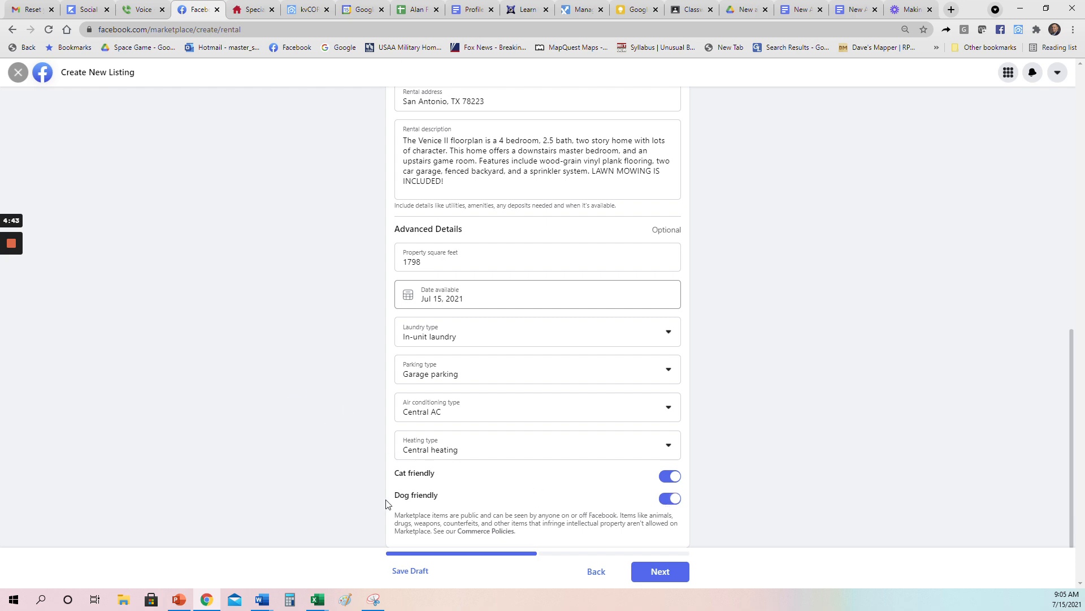
pyautogui.scroll(10, 299, 425)
pyautogui.scroll(-10, 304, 390)
# Step: Continue to List in More Places and tick Fort Sam Houston Online Yard Sales and Vida San Antonio
pyautogui.click(678, 577)
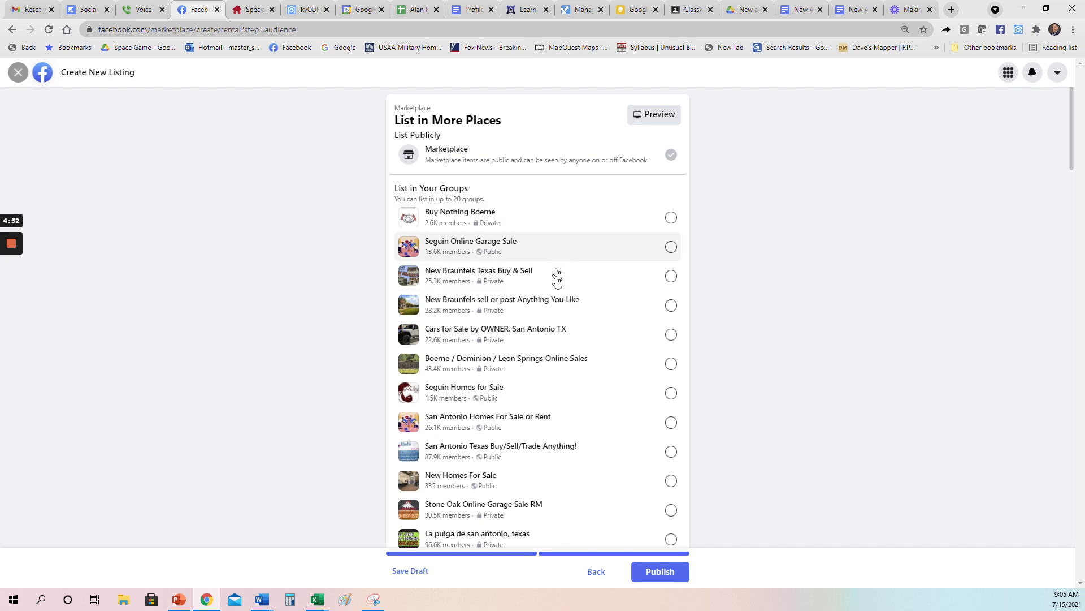
pyautogui.scroll(-1, 559, 265)
pyautogui.scroll(-6, 573, 243)
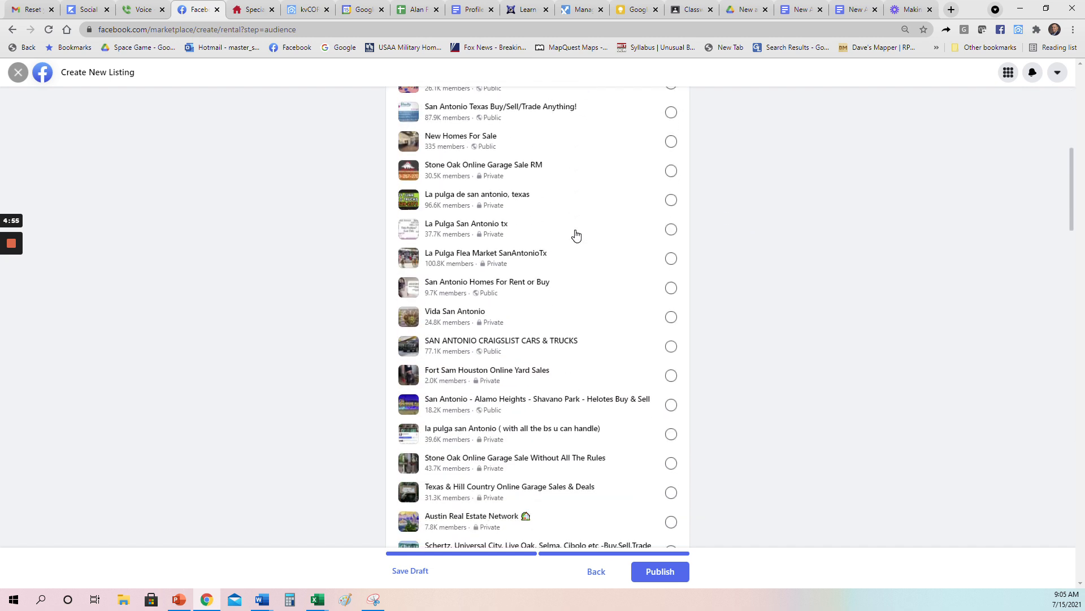
pyautogui.click(672, 317)
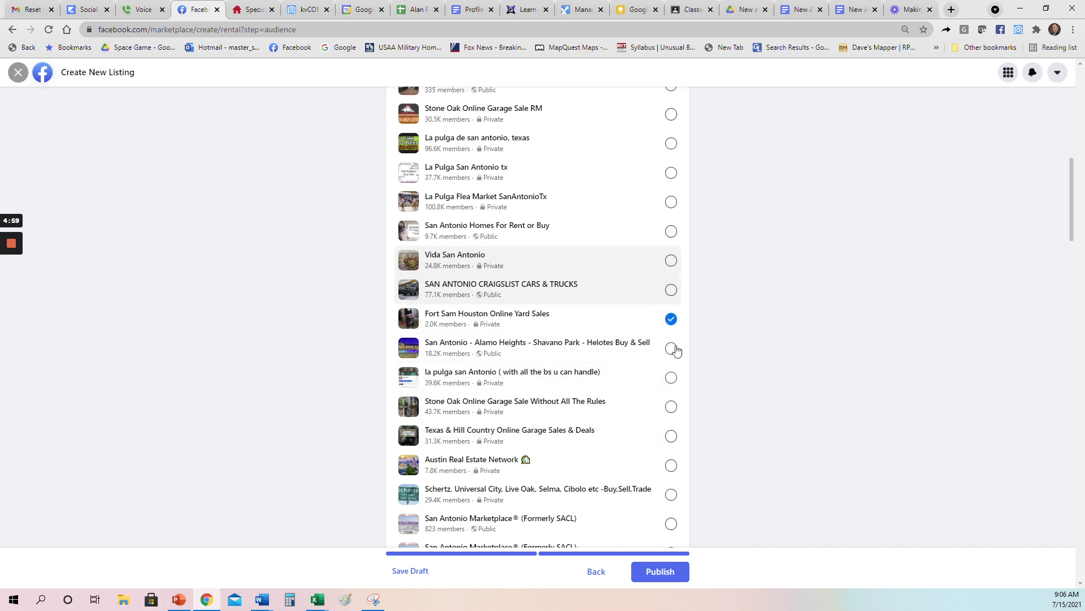
pyautogui.click(671, 261)
# Step: Publish the rental listing
pyautogui.scroll(-4, 598, 289)
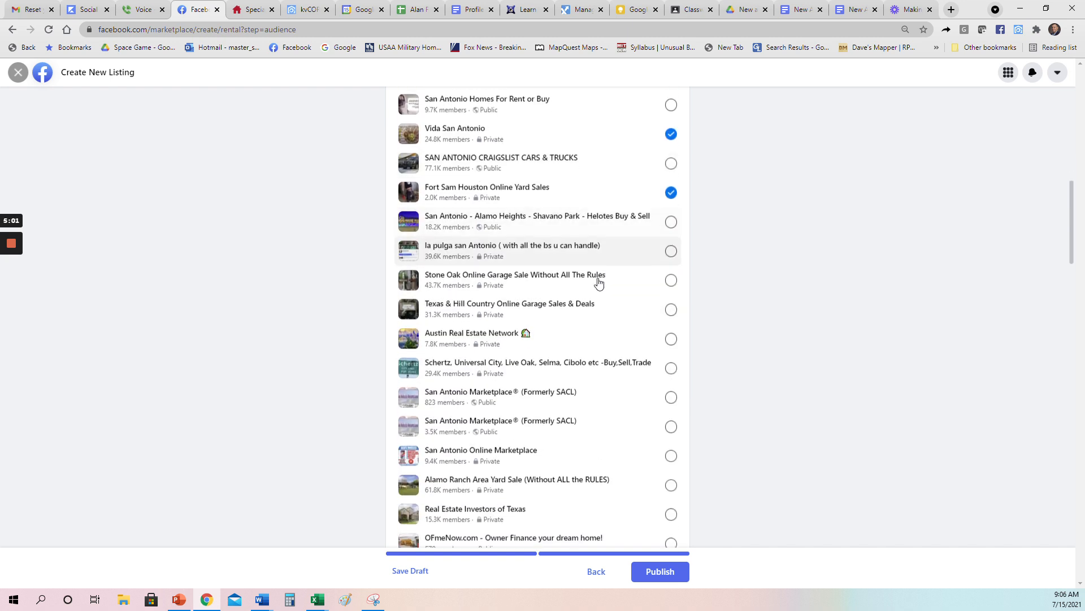
pyautogui.scroll(-2, 588, 326)
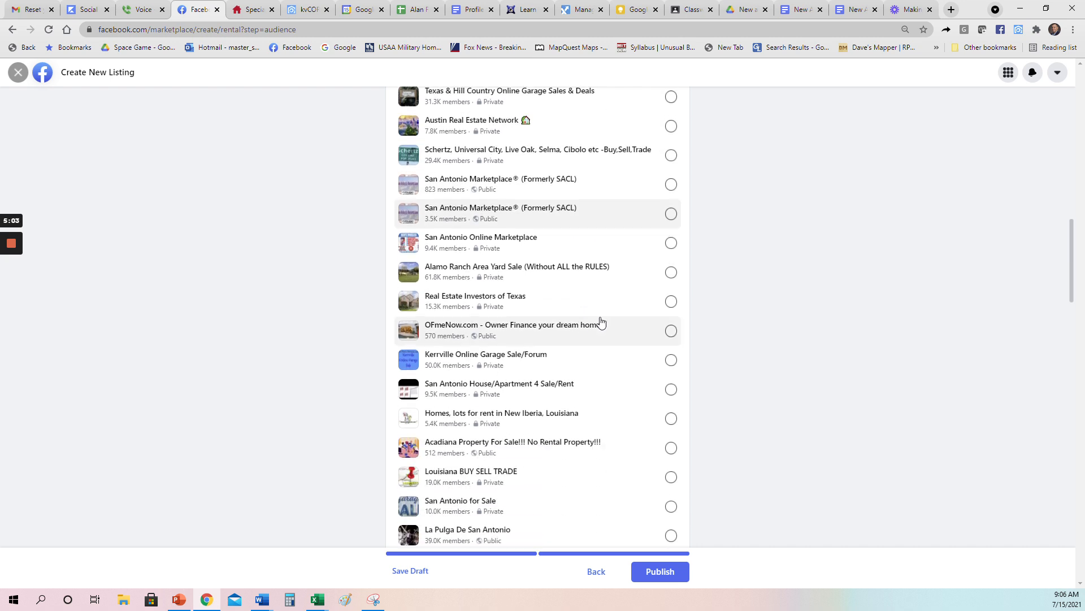
pyautogui.click(658, 574)
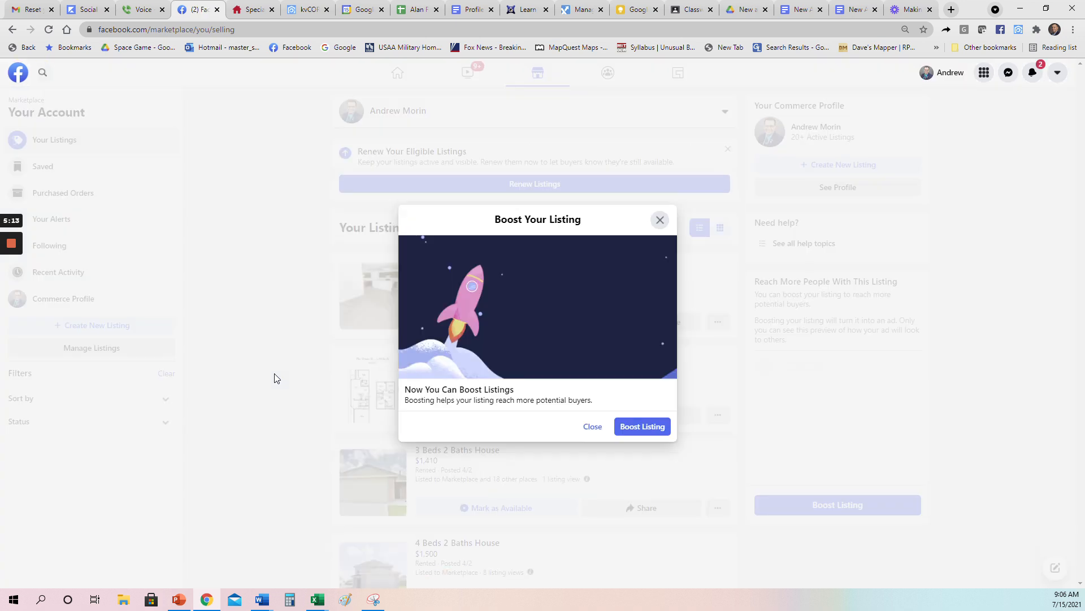
# Step: Close the Boost Your Listing offer and the notification, then scroll through the listed house rentals
pyautogui.click(594, 428)
pyautogui.click(158, 531)
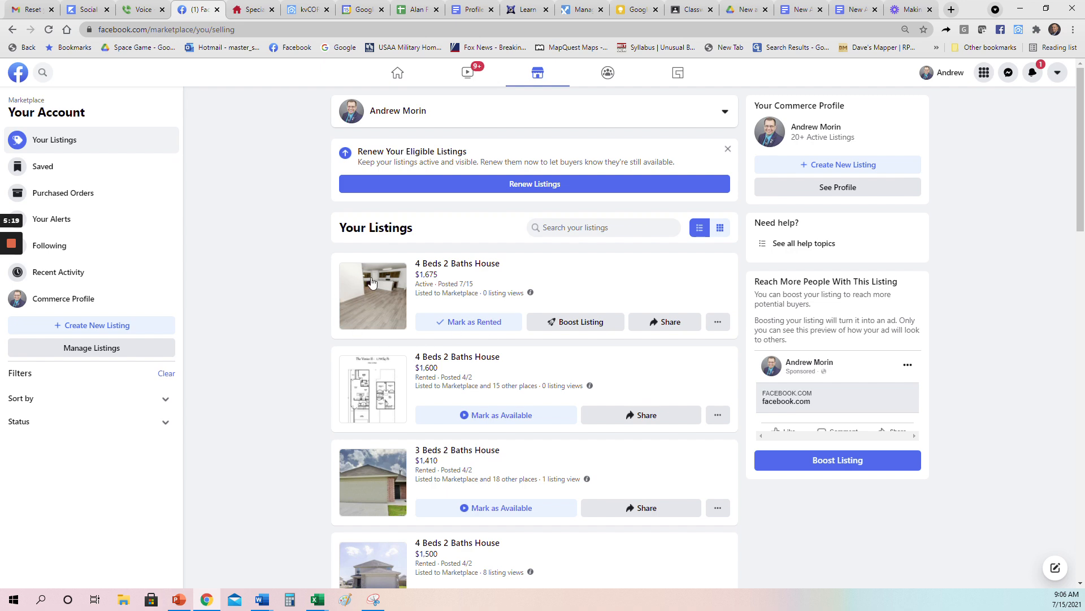
pyautogui.scroll(-3, 325, 275)
pyautogui.scroll(-6, 453, 235)
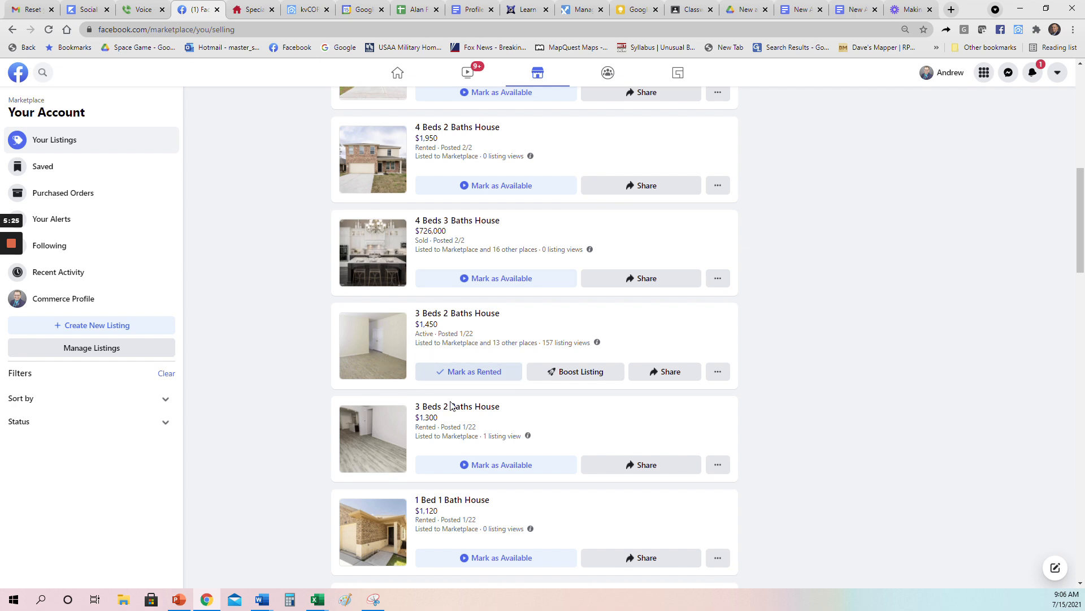
pyautogui.scroll(9, 449, 398)
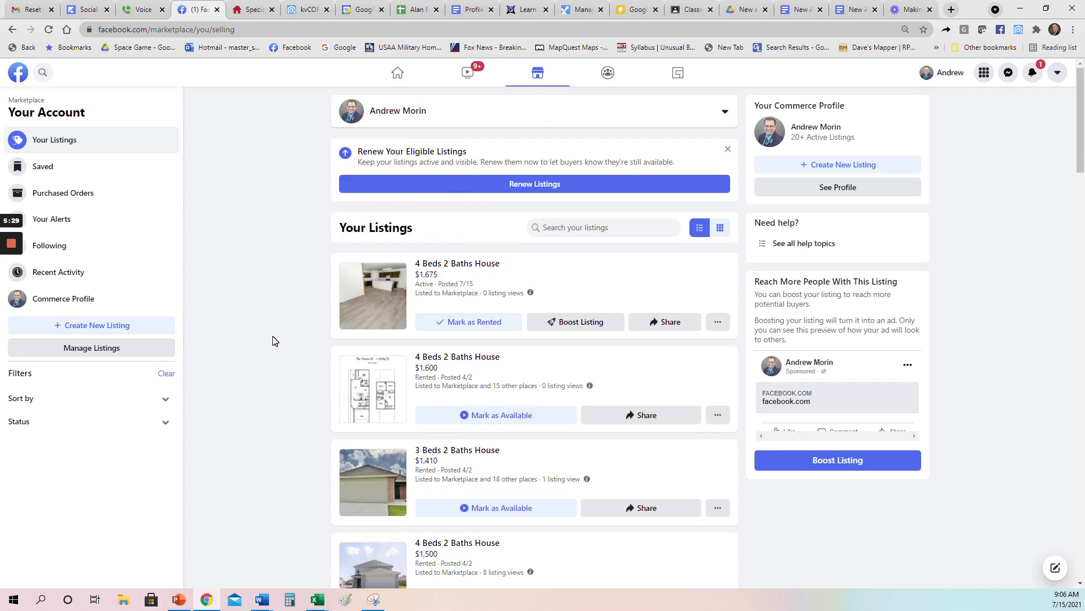
pyautogui.click(1010, 73)
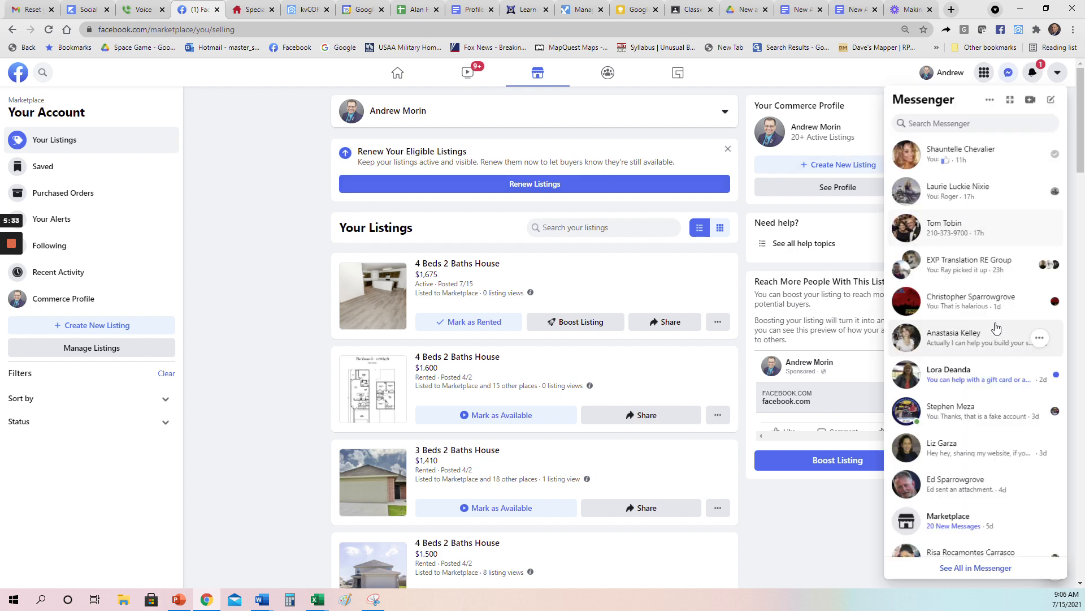
pyautogui.scroll(-2, 993, 317)
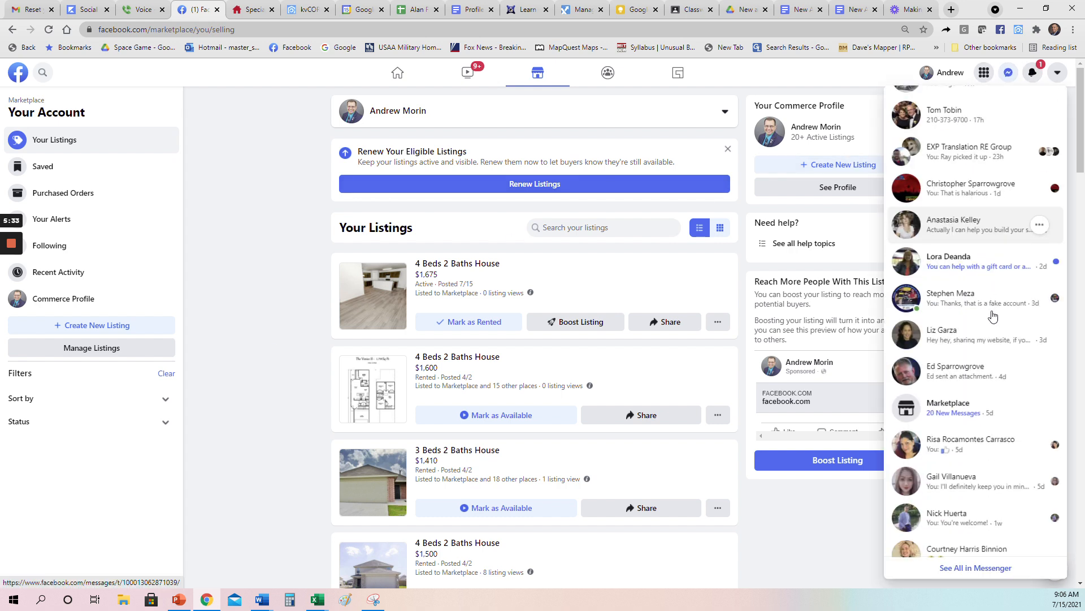
pyautogui.click(955, 415)
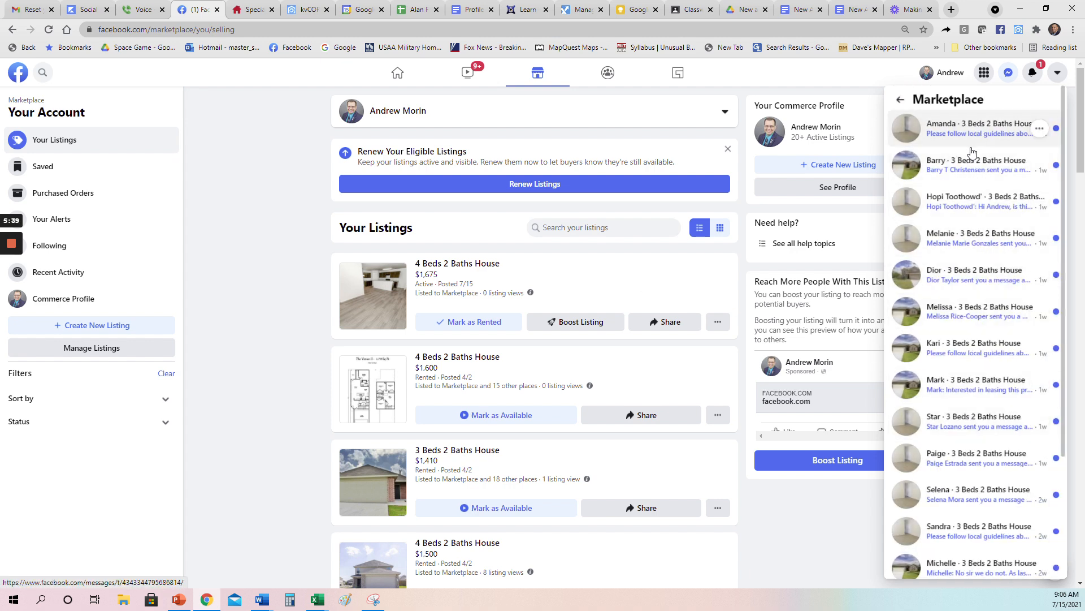
pyautogui.scroll(-3, 970, 266)
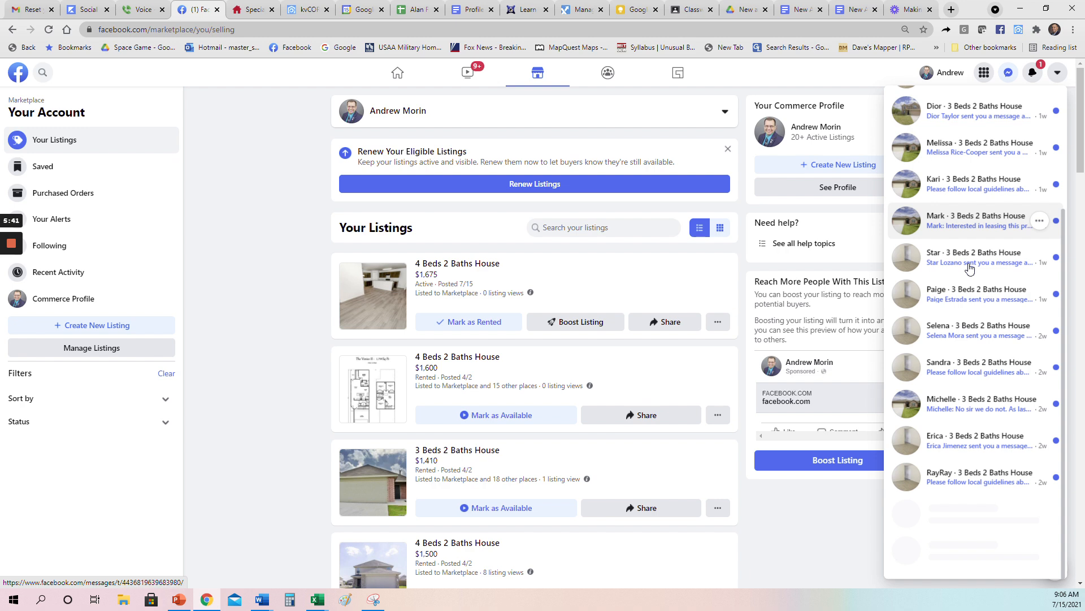
pyautogui.scroll(3, 970, 266)
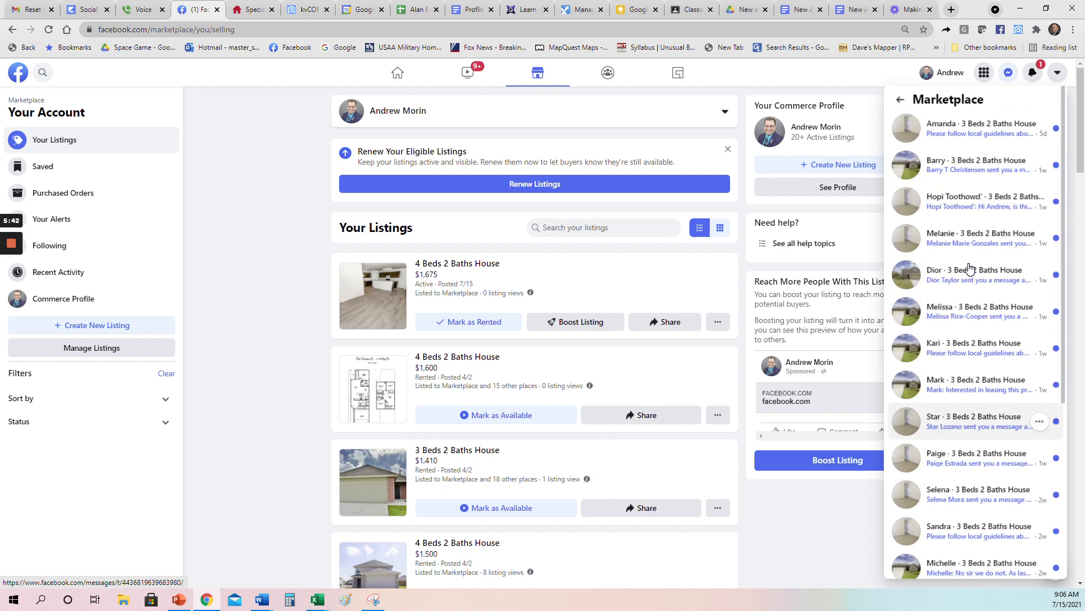
pyautogui.click(1007, 73)
pyautogui.click(1032, 74)
pyautogui.click(1032, 75)
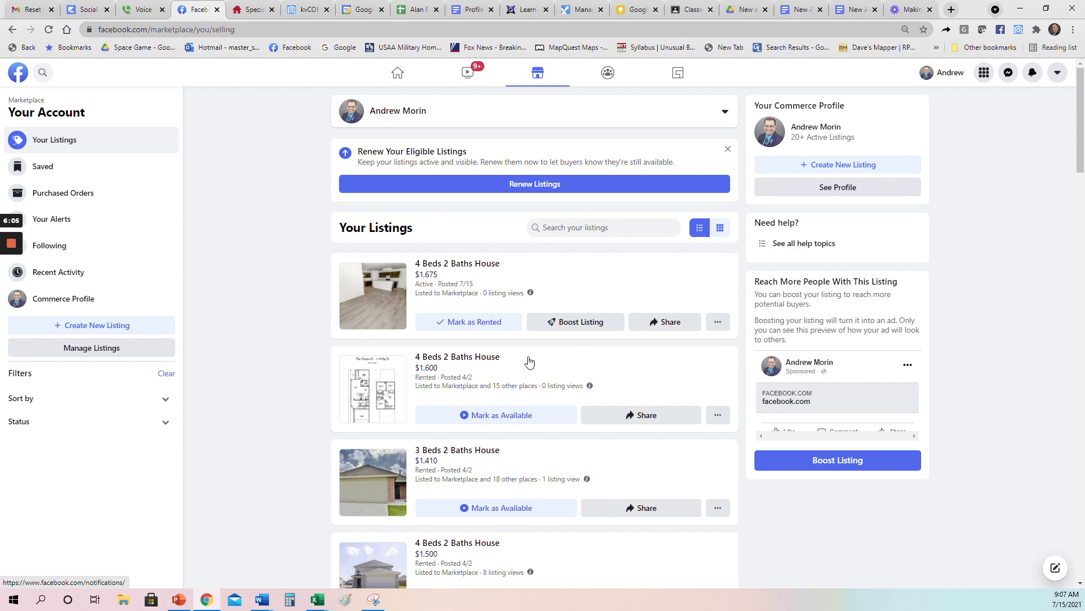
pyautogui.scroll(-2, 710, 281)
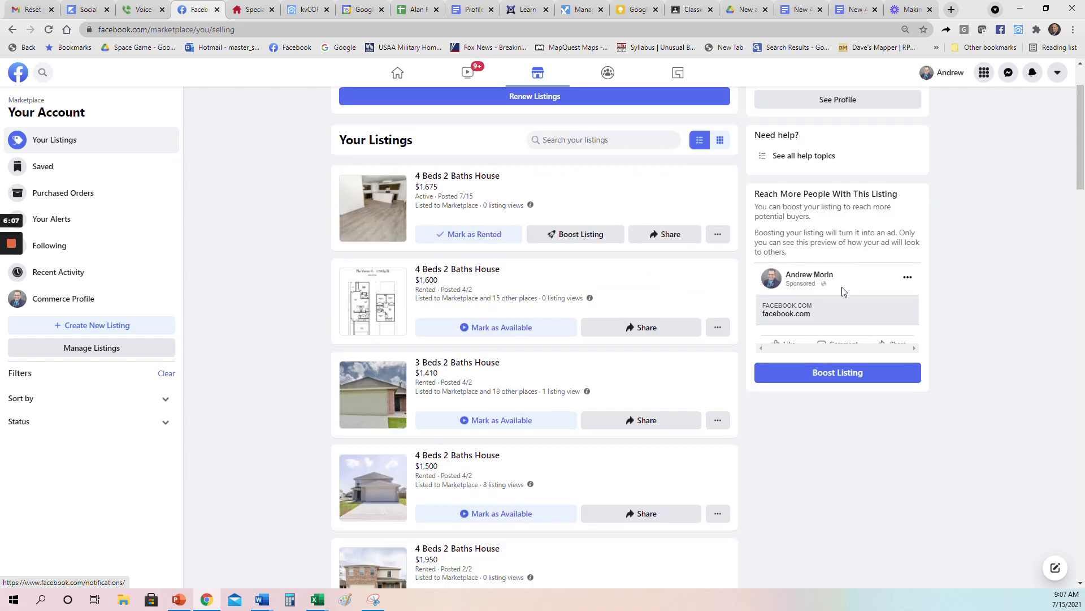
pyautogui.scroll(2, 484, 399)
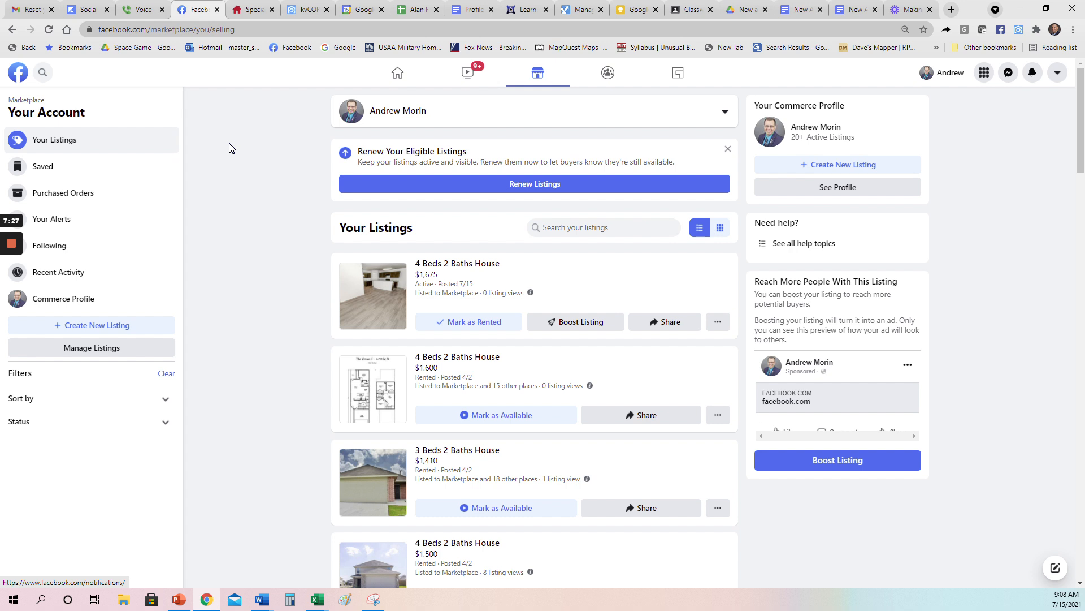
# Step: Sign into connectMLS as a SABOR member and rerun the Residential Rental search, showing the $1,750 and $1,895 homes
pyautogui.click(951, 10)
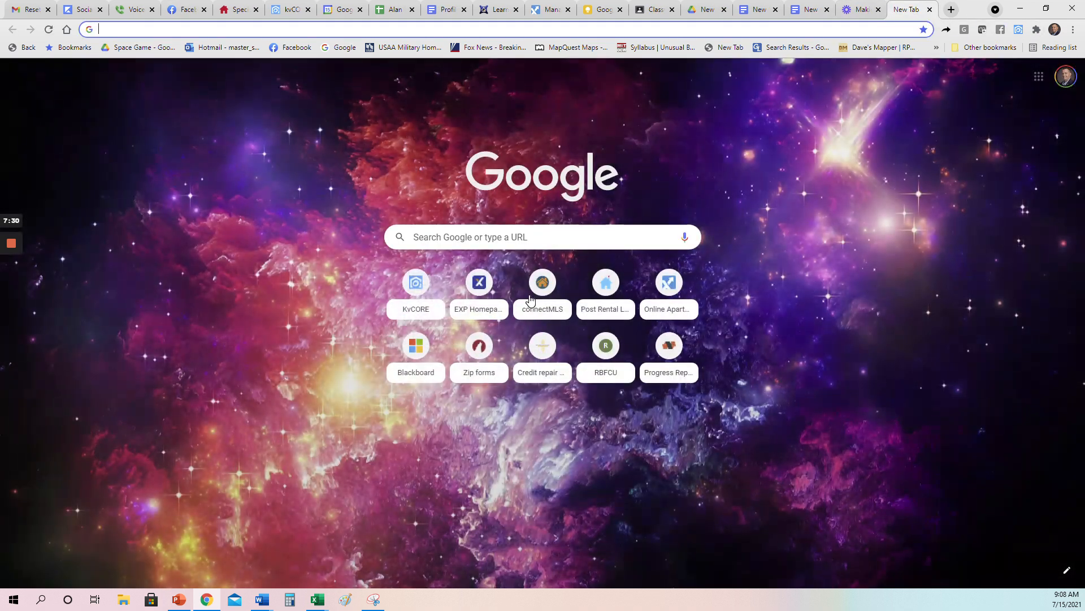
pyautogui.click(528, 297)
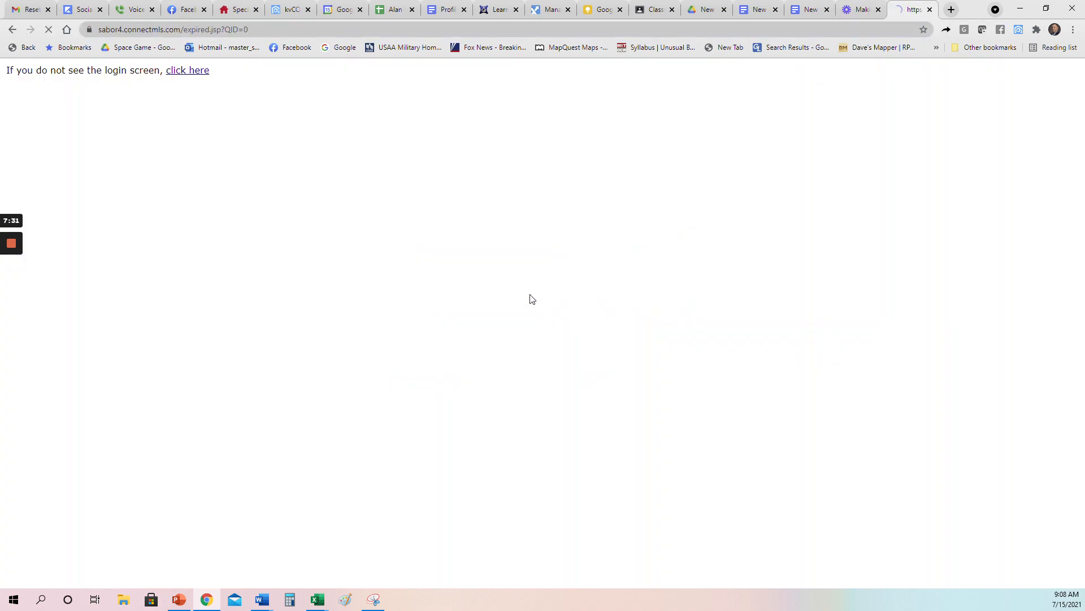
pyautogui.click(401, 292)
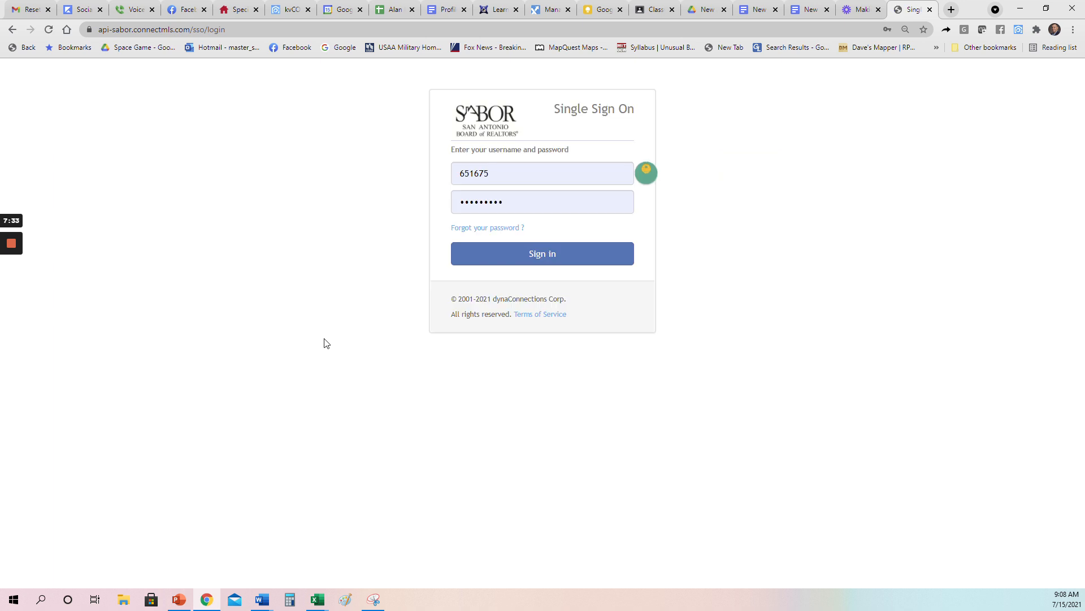
pyautogui.click(457, 264)
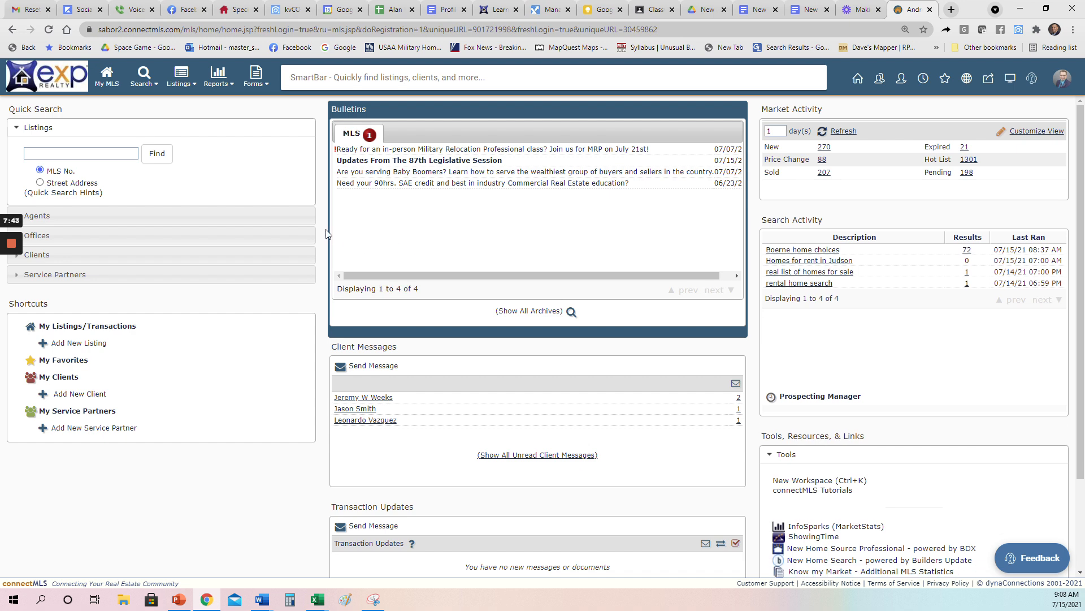
pyautogui.click(143, 77)
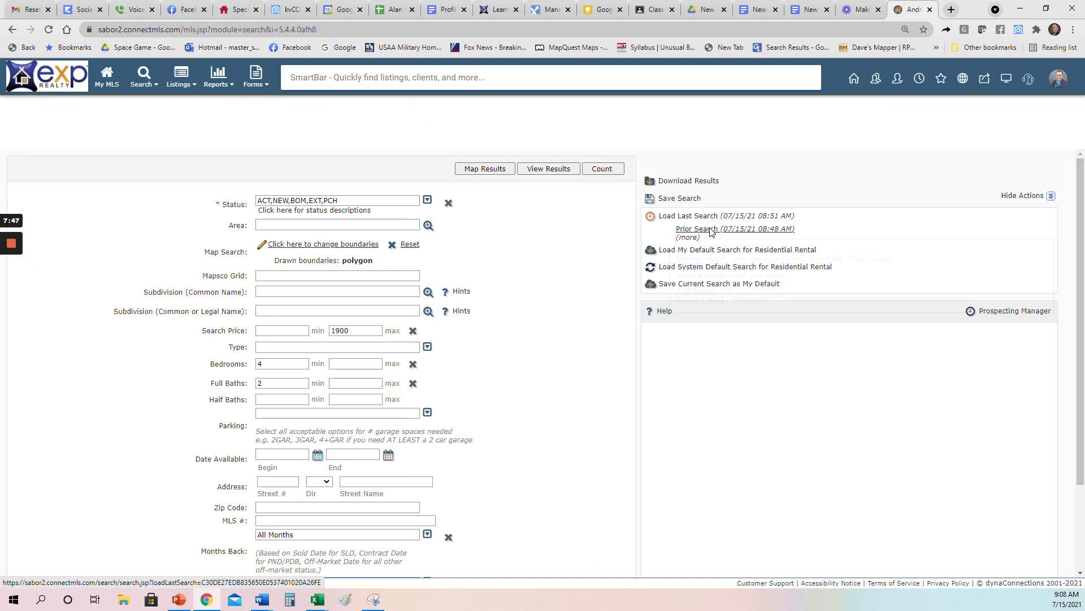
pyautogui.click(549, 168)
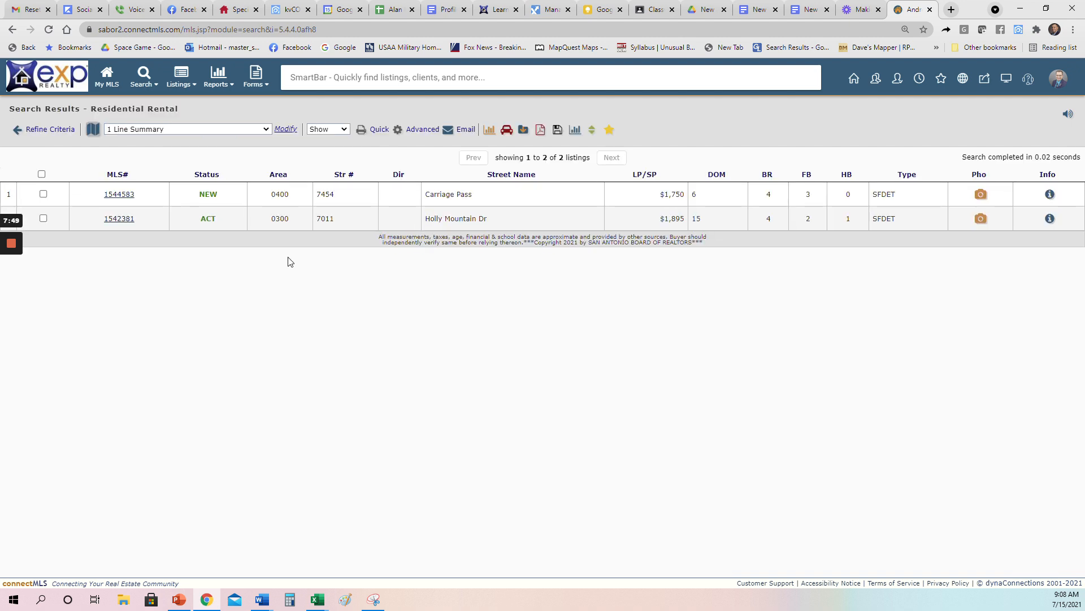
# Step: Open the agent report for MLS# 1542381, cancel saving its photo, and open the photo gallery
pyautogui.click(120, 220)
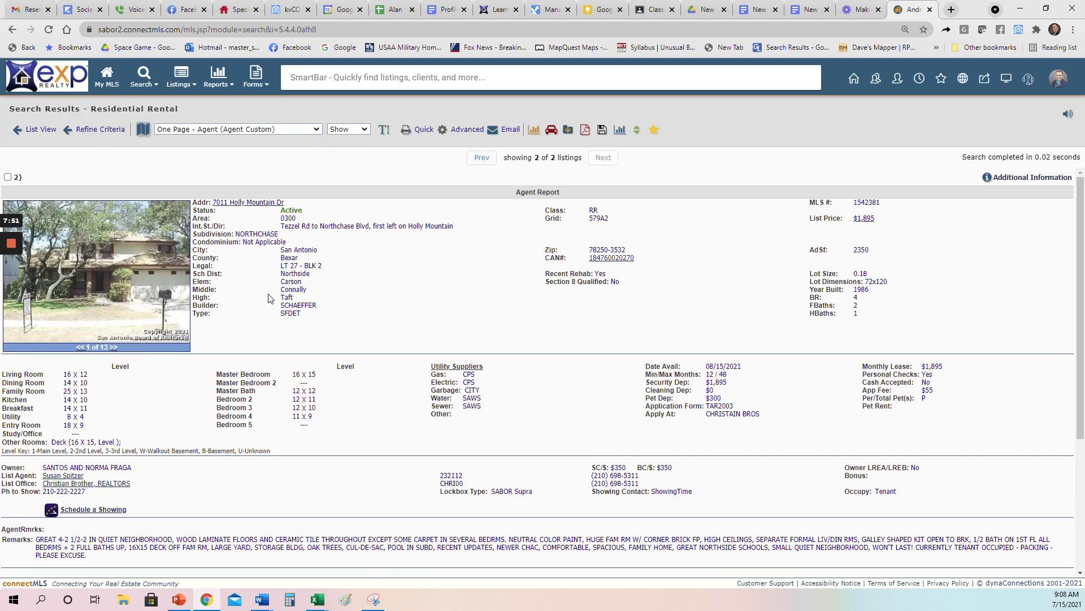
pyautogui.rightClick(101, 250)
pyautogui.click(144, 379)
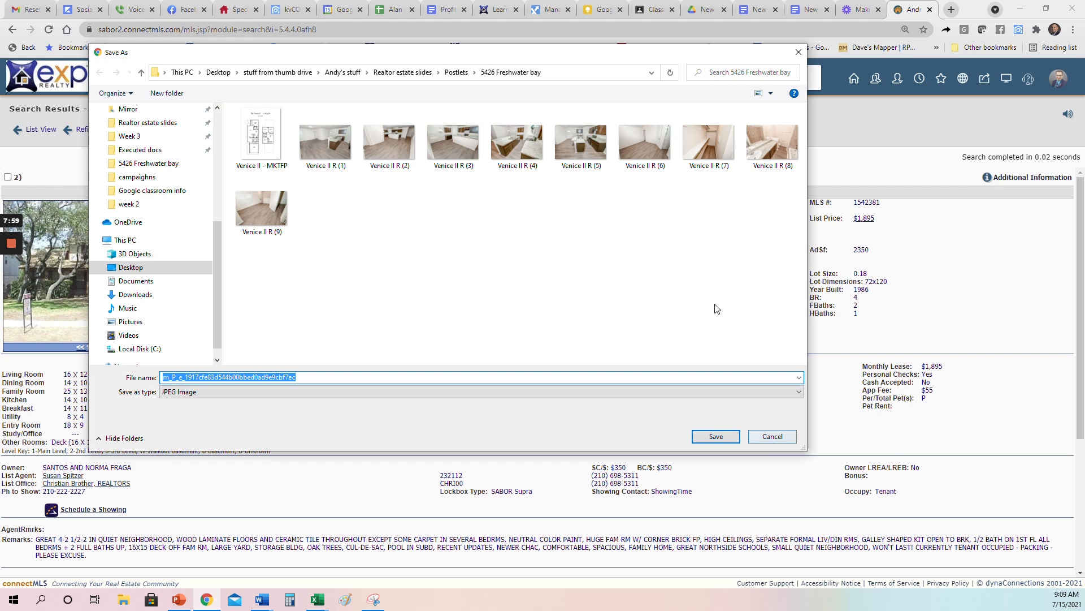
pyautogui.click(459, 72)
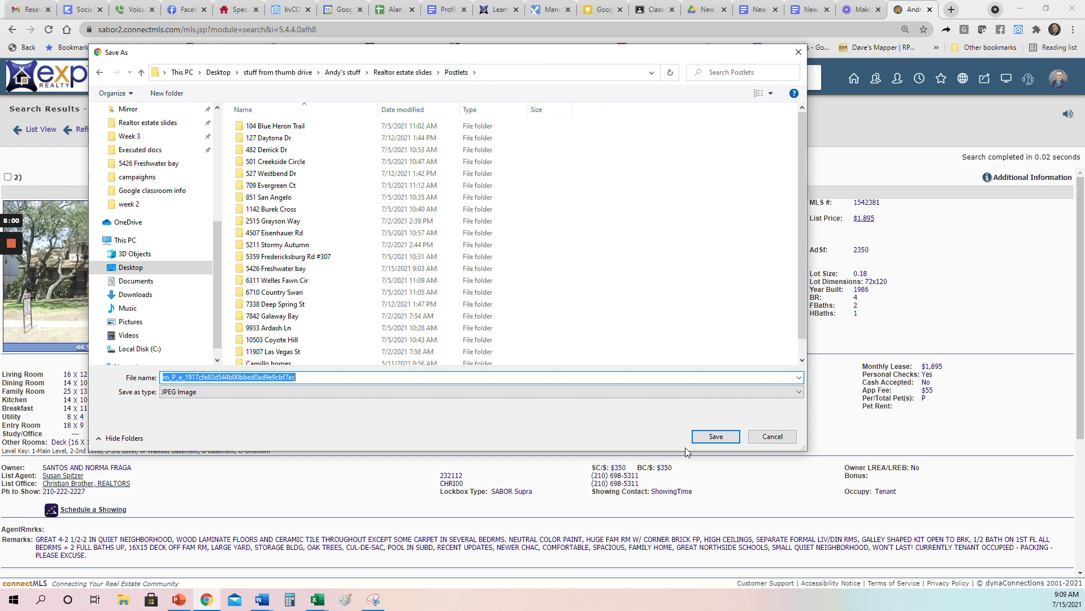
pyautogui.click(756, 436)
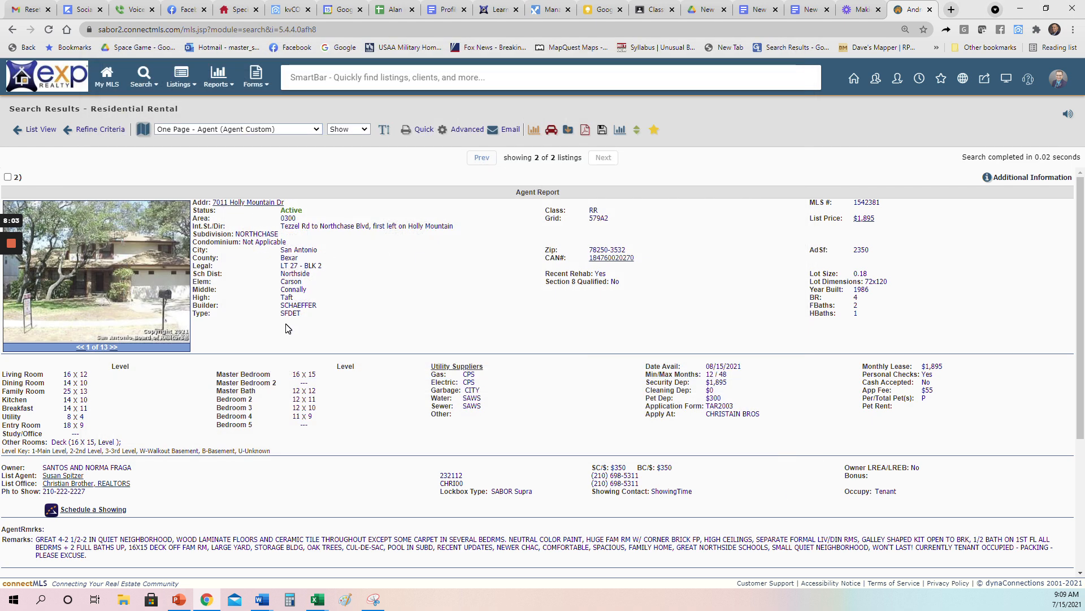
pyautogui.click(113, 348)
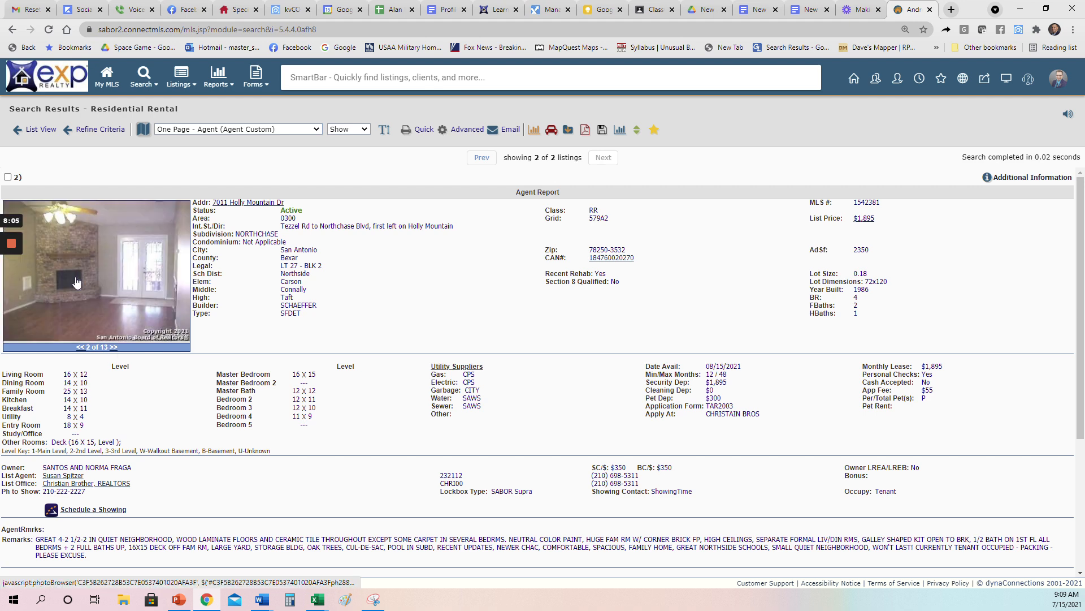
pyautogui.click(120, 347)
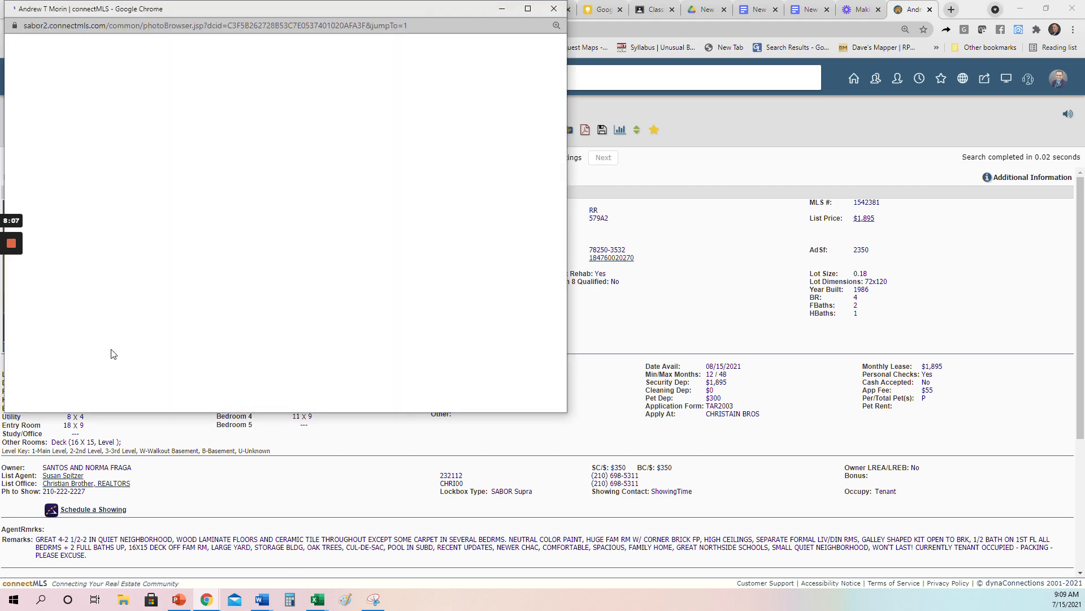
# Step: Scroll the thumbnail strip, then close the photo gallery popup
pyautogui.scroll(-12, 499, 210)
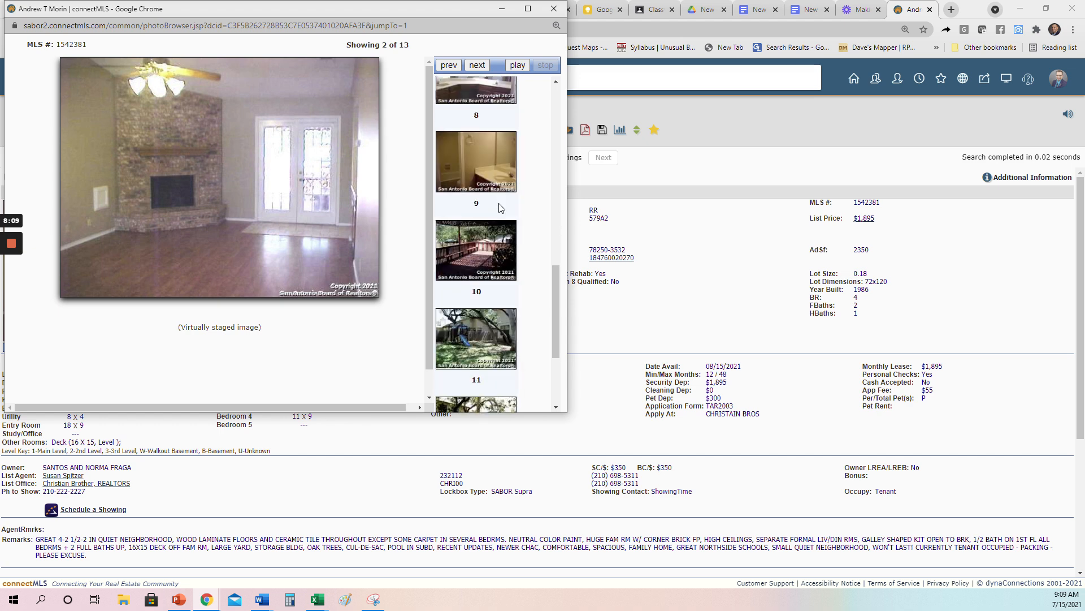
pyautogui.click(548, 11)
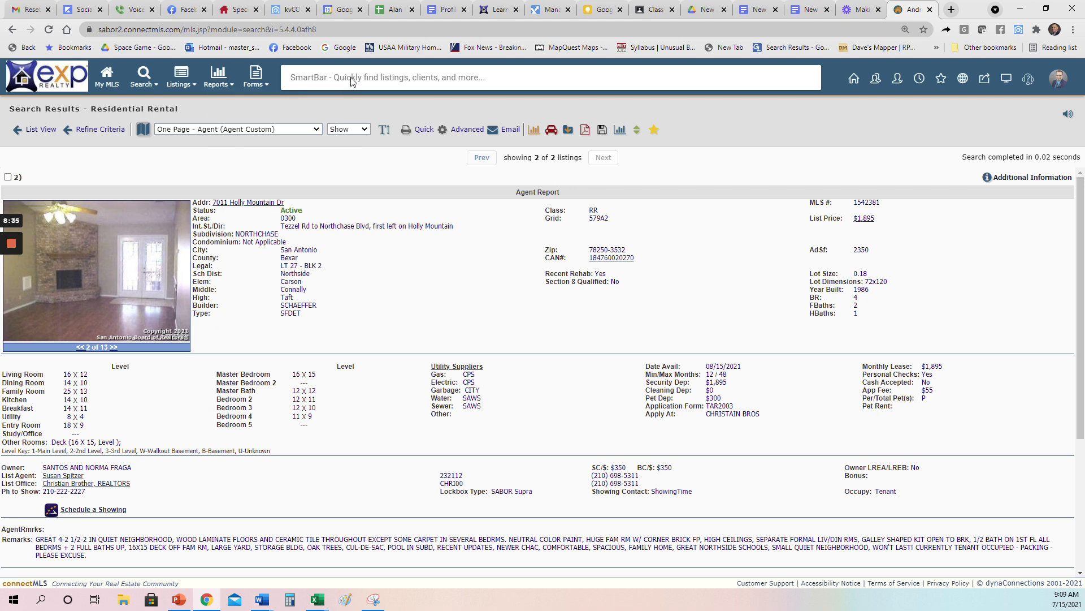
pyautogui.click(226, 6)
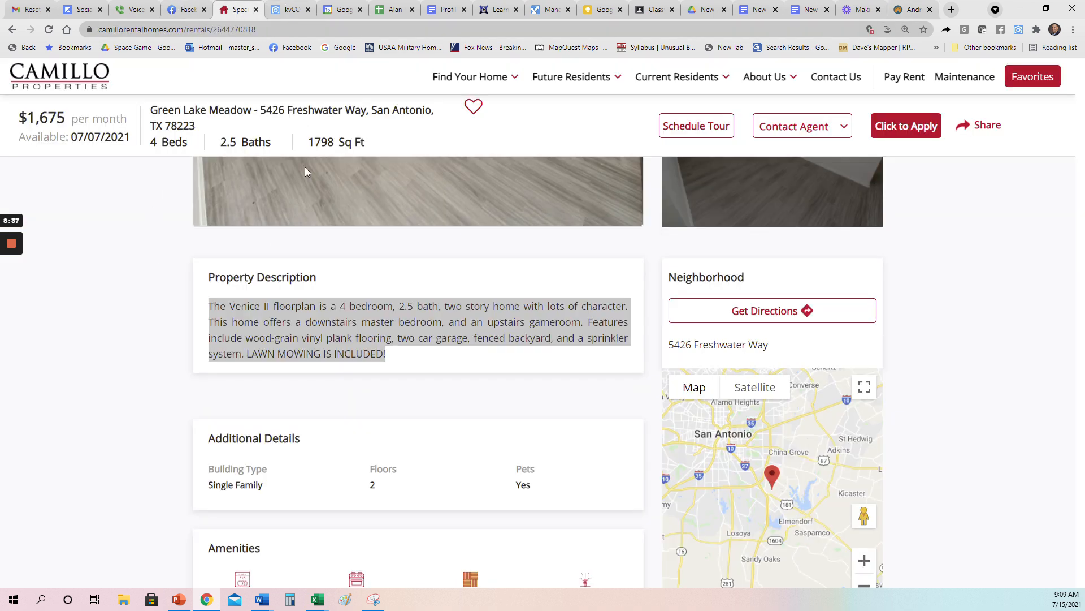
pyautogui.scroll(5, 405, 433)
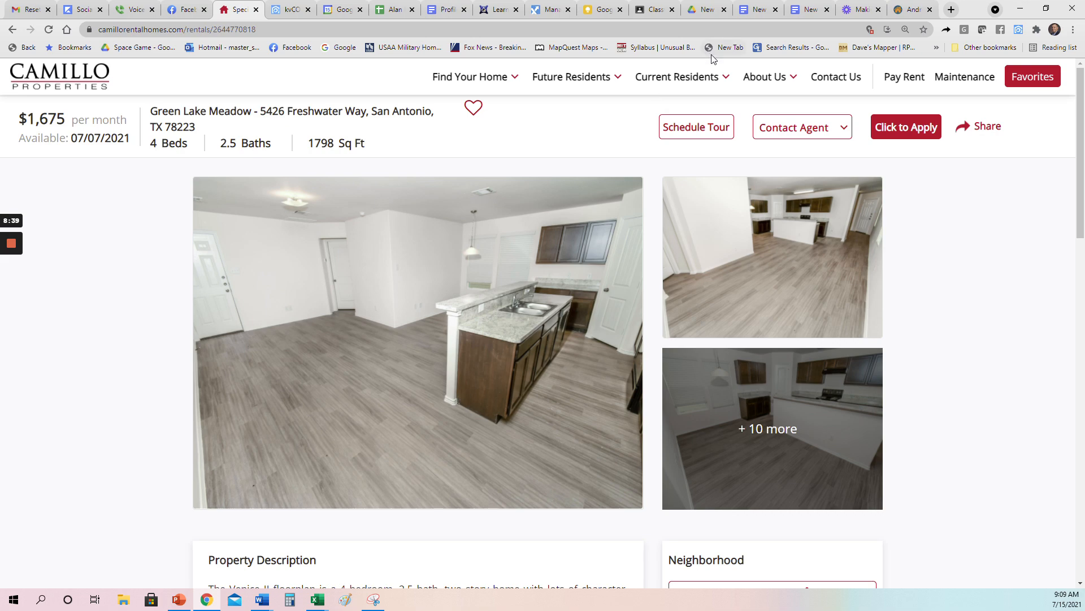
pyautogui.click(910, 9)
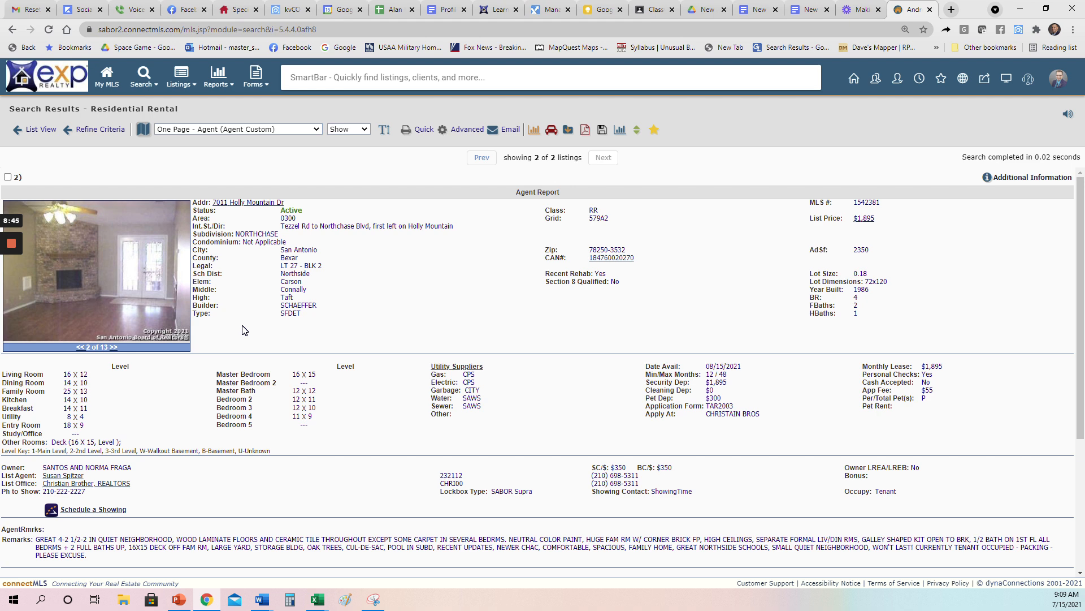
pyautogui.moveTo(10, 244)
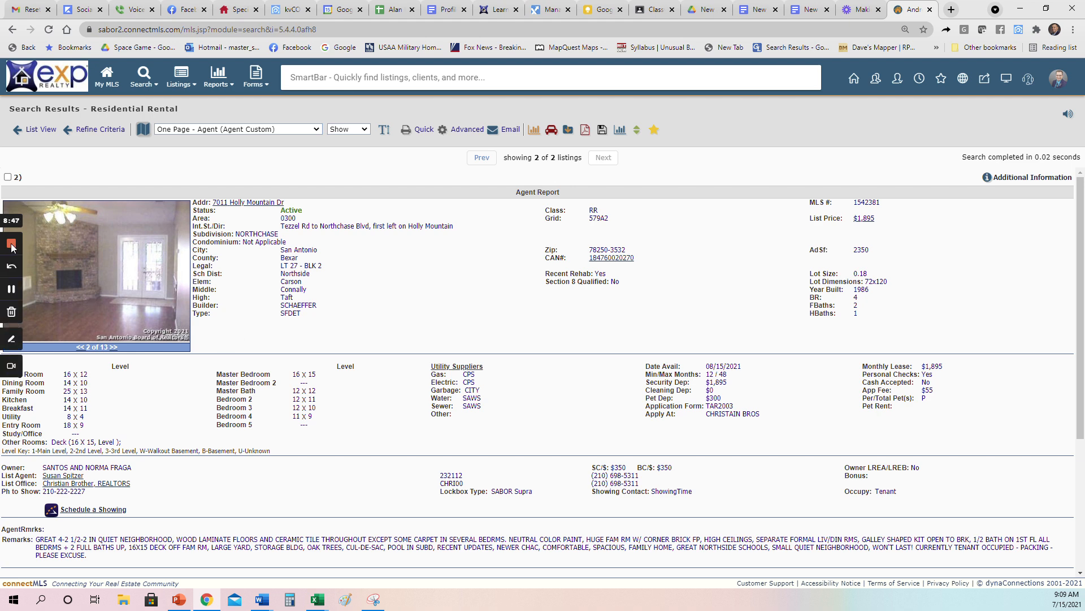